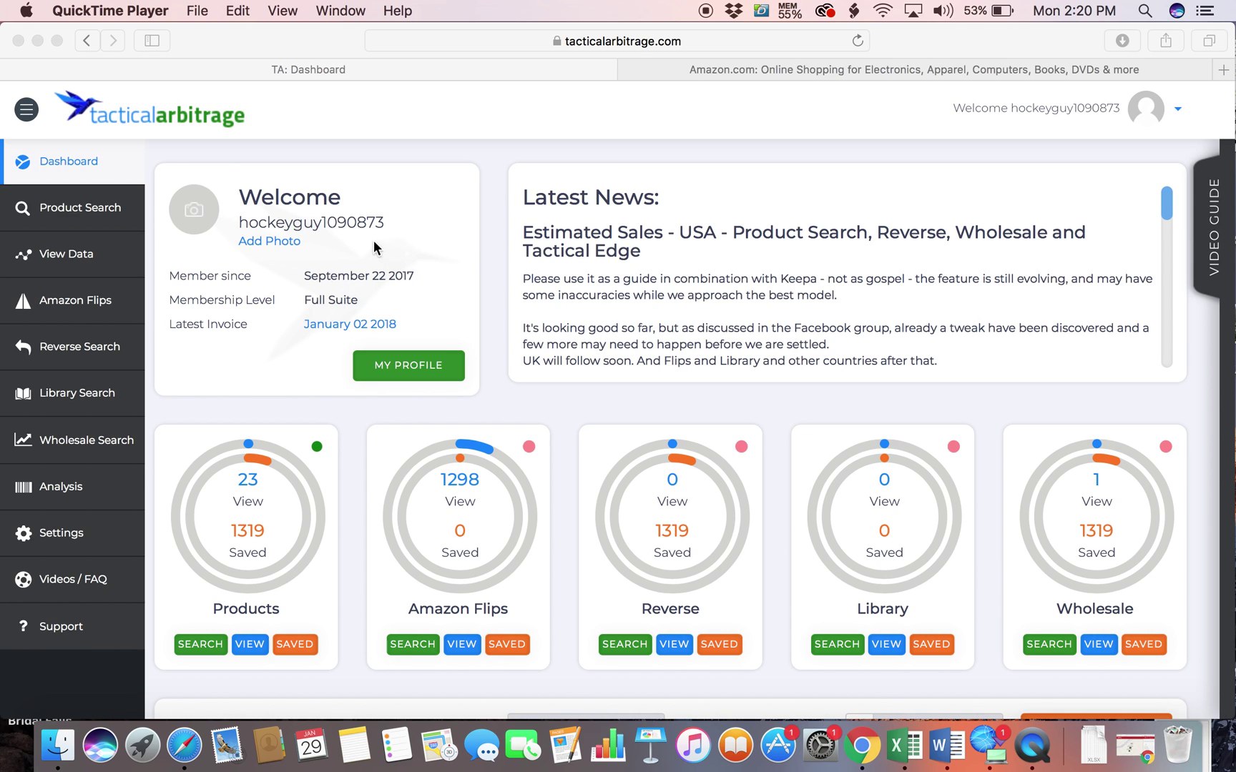
# - Bring the Safari window with the Tactical Arbitrage dashboard to the front
pyautogui.click(332, 103)
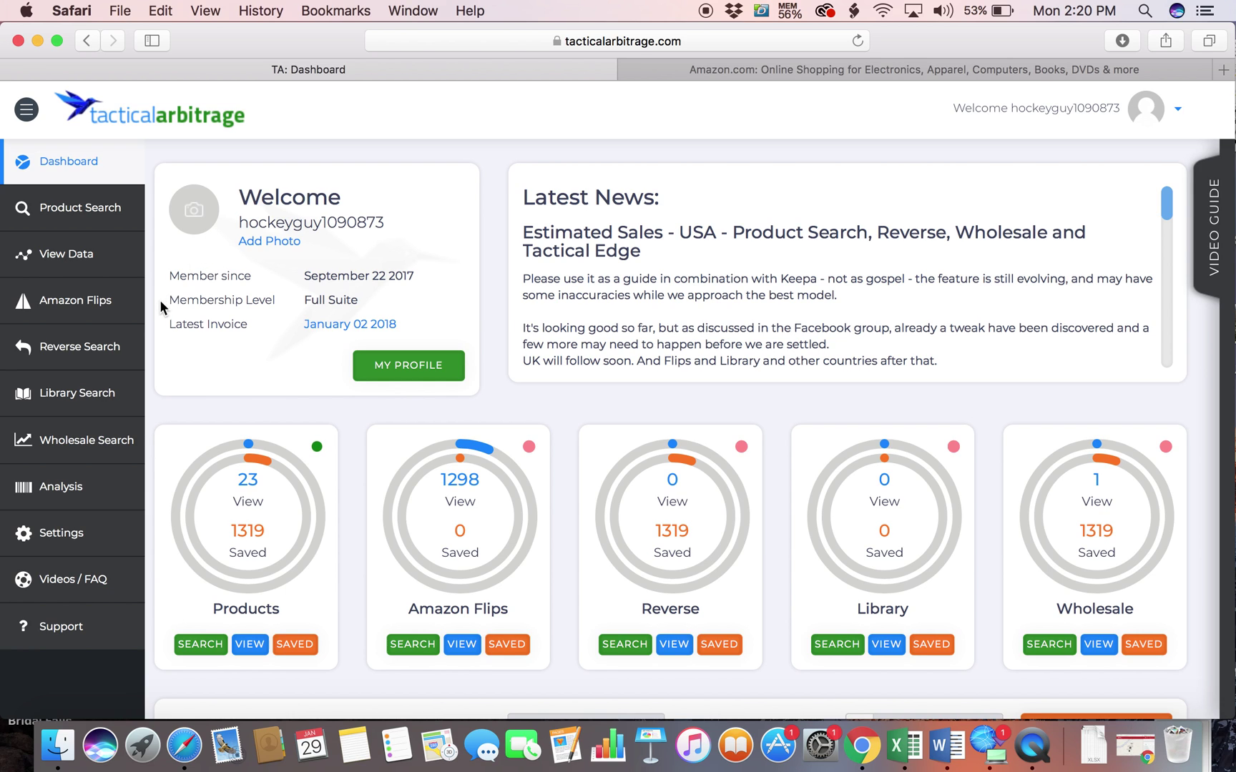
# - Open Reverse Search from the sidebar and switch on Quick Search by ASIN/UPC
pyautogui.click(111, 348)
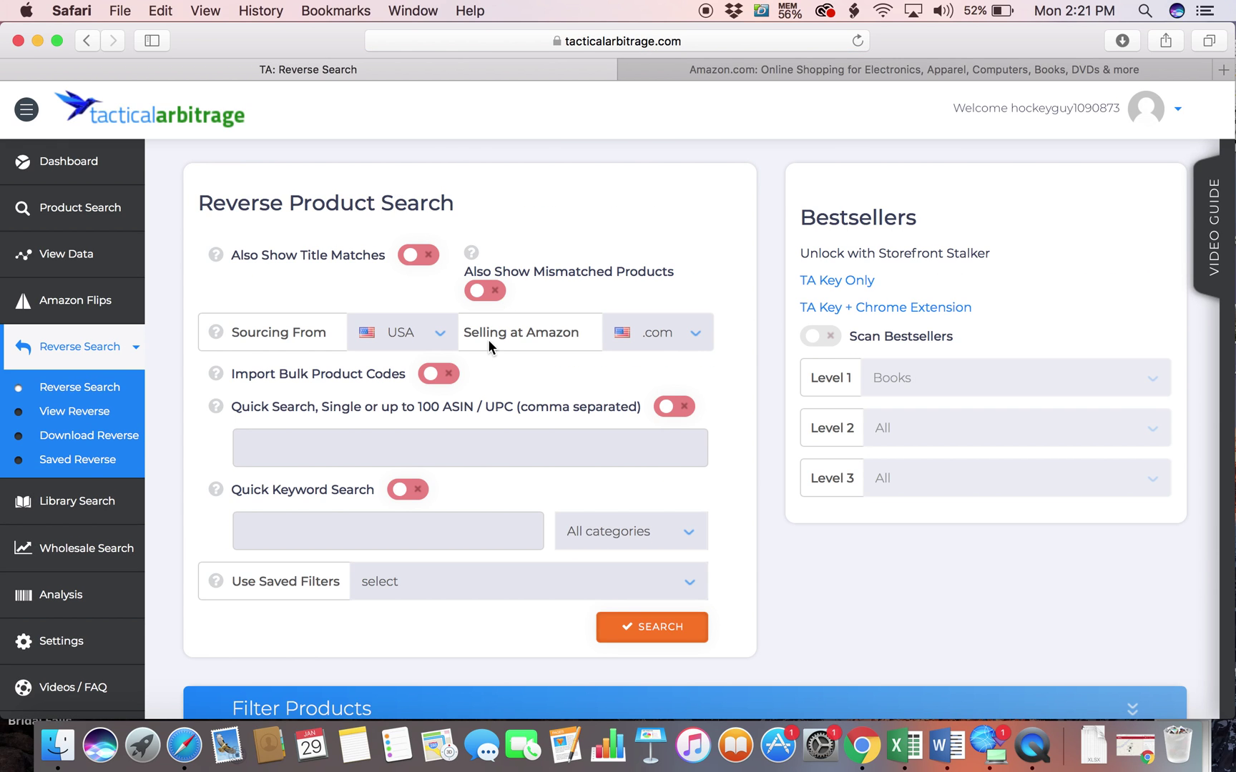
pyautogui.click(675, 407)
pyautogui.click(499, 432)
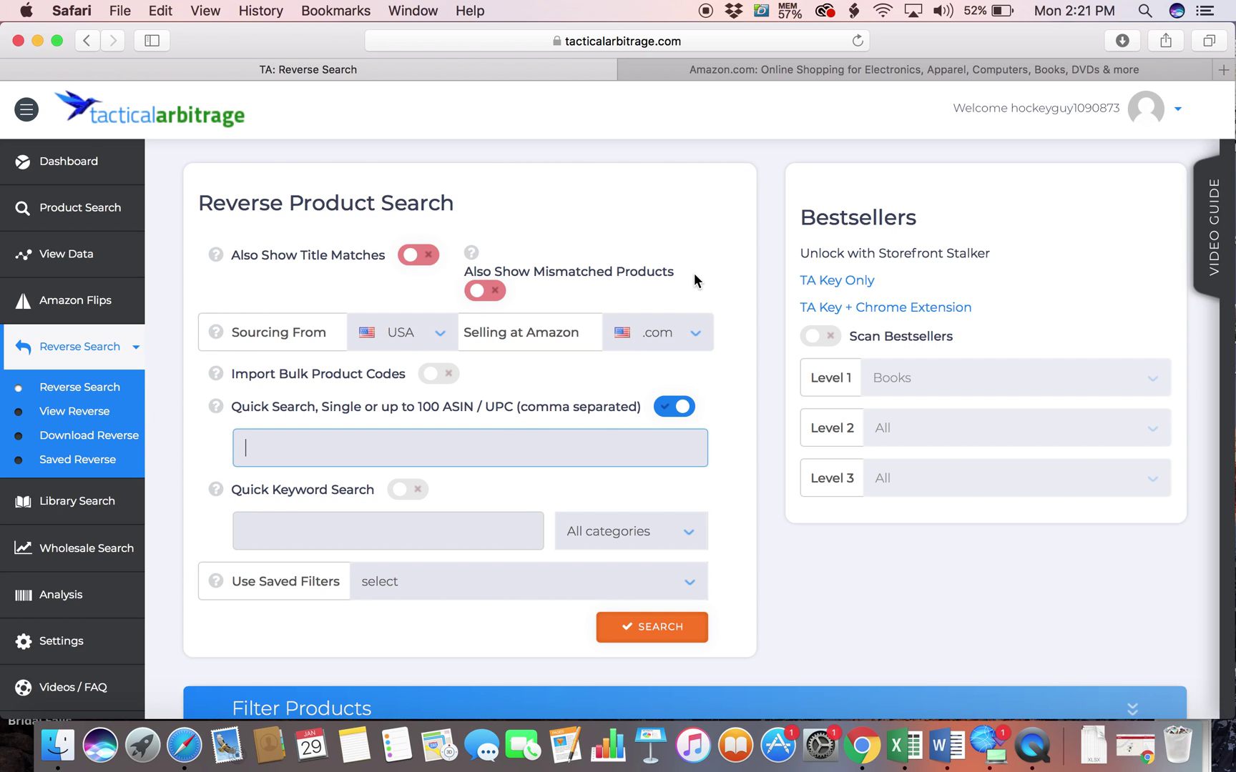
# - Search Amazon for 'cards against humanity' and open its product page
pyautogui.click(773, 65)
pyautogui.click(380, 160)
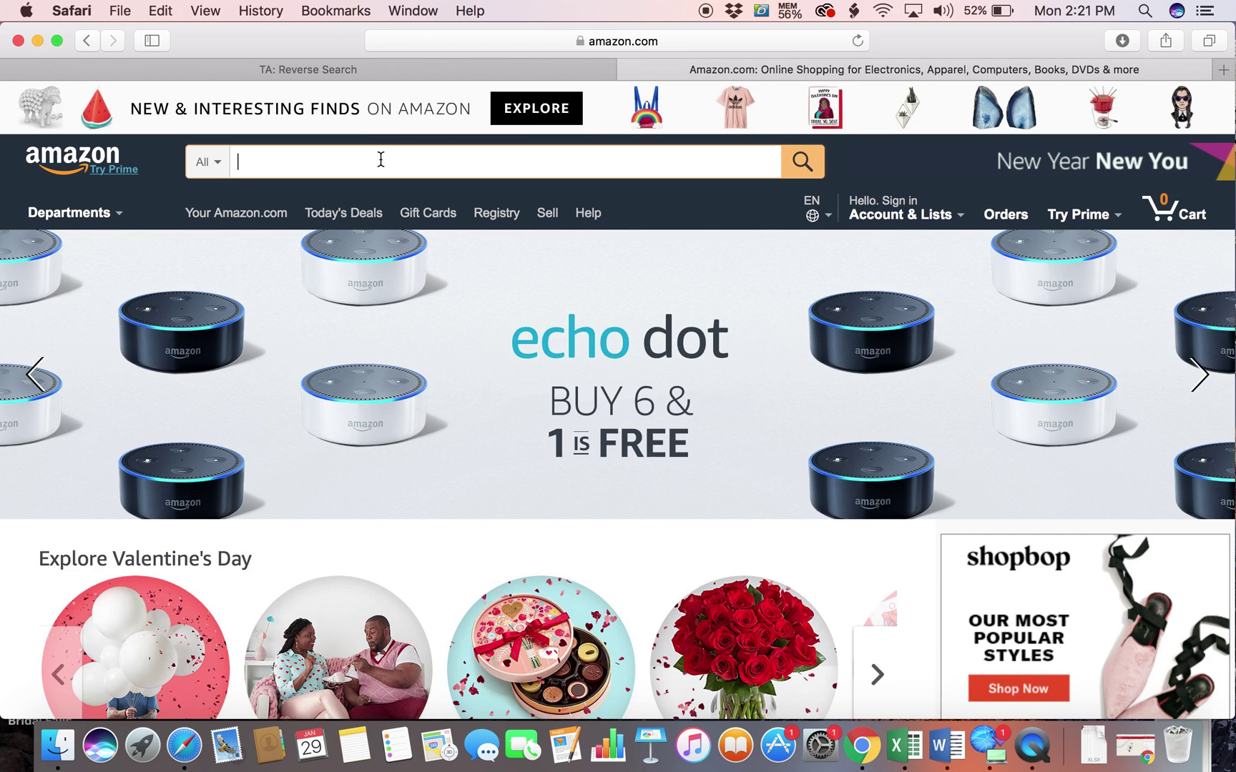
pyautogui.write('cards a')
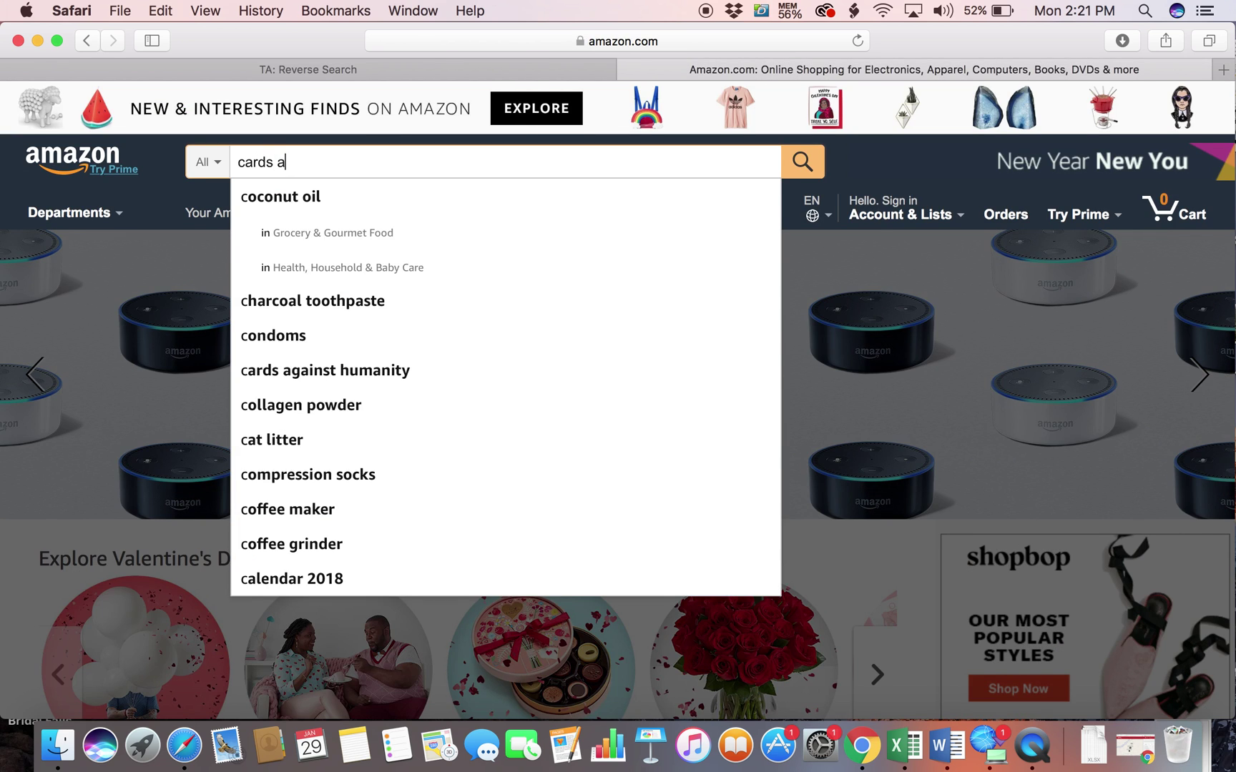
pyautogui.write('ga')
pyautogui.click(372, 179)
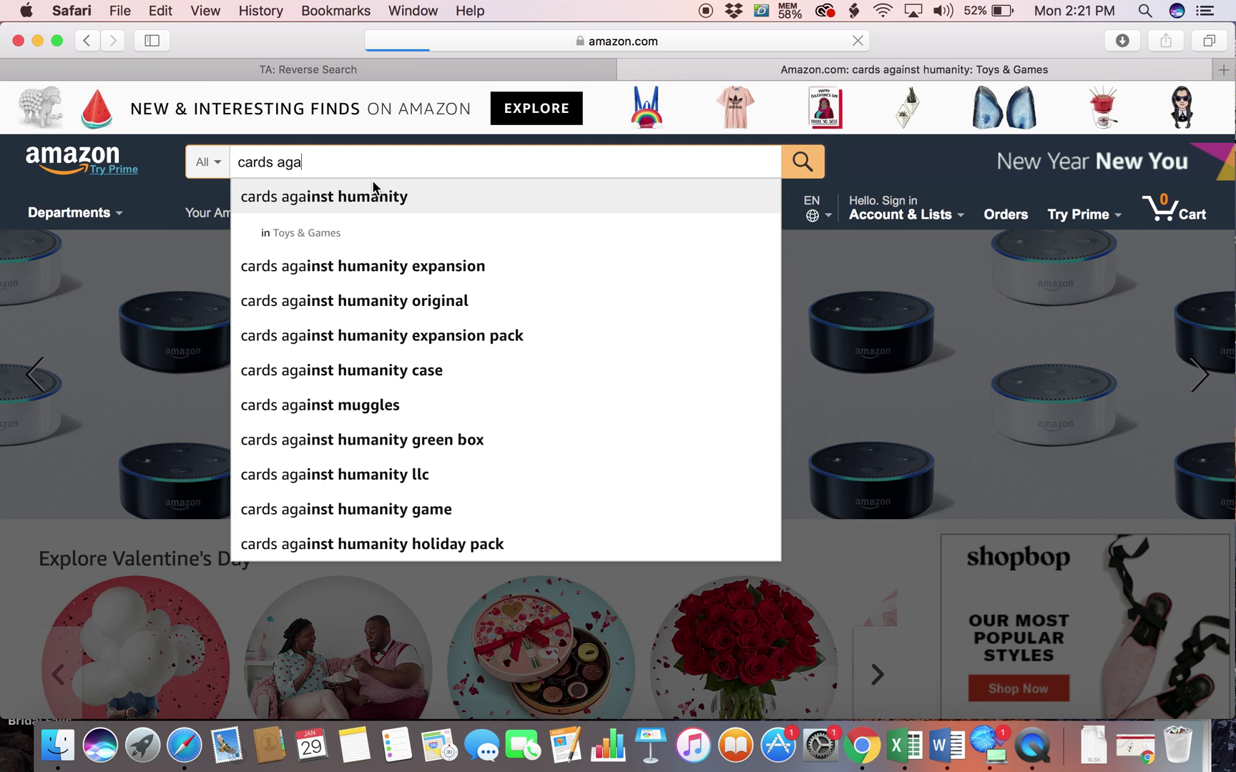
pyautogui.scroll(-3, 247, 389)
pyautogui.scroll(-5, 248, 390)
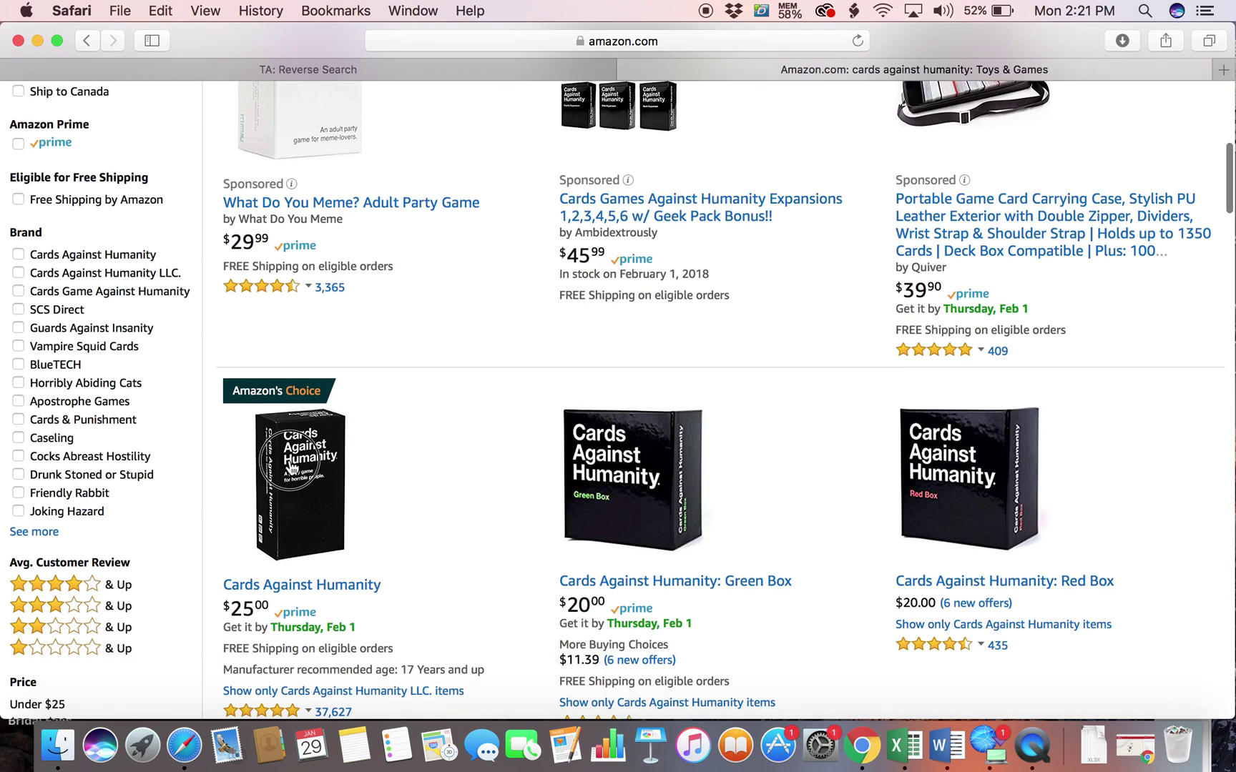
pyautogui.click(289, 468)
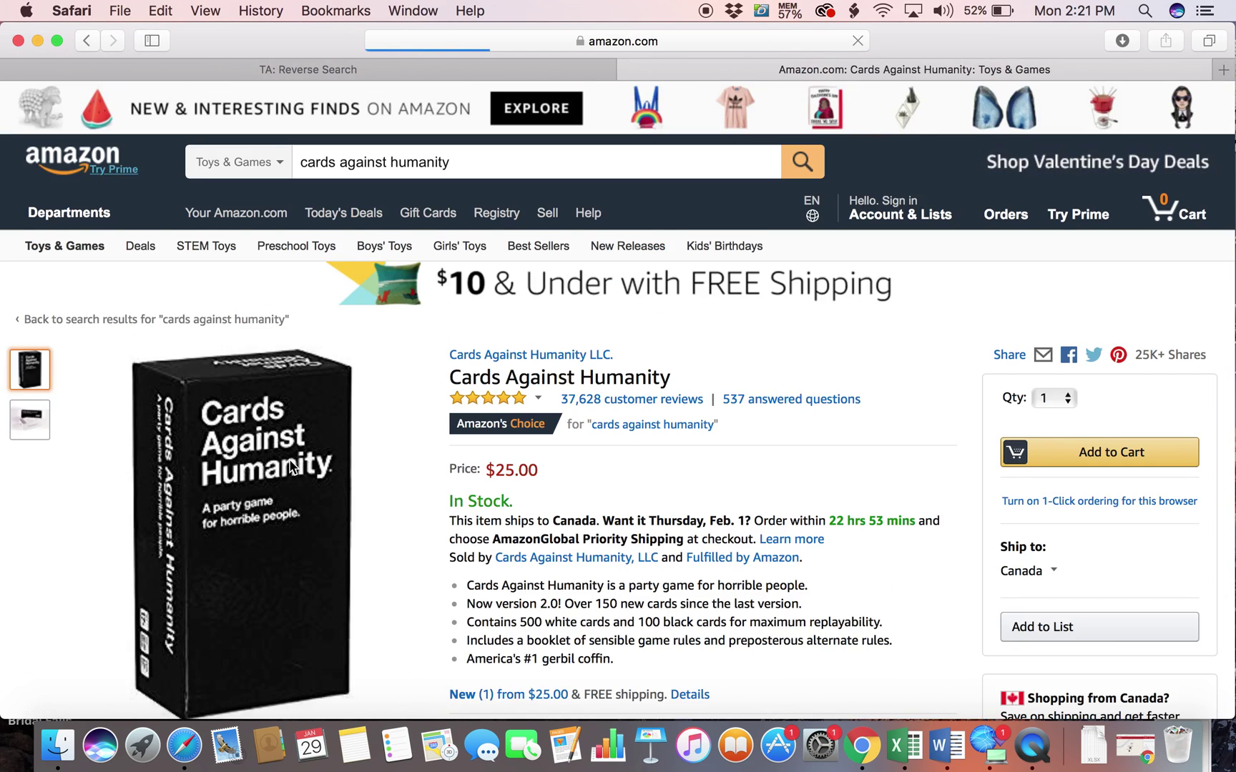
pyautogui.scroll(-4, 288, 459)
pyautogui.scroll(-2, 289, 459)
pyautogui.scroll(-3, 291, 464)
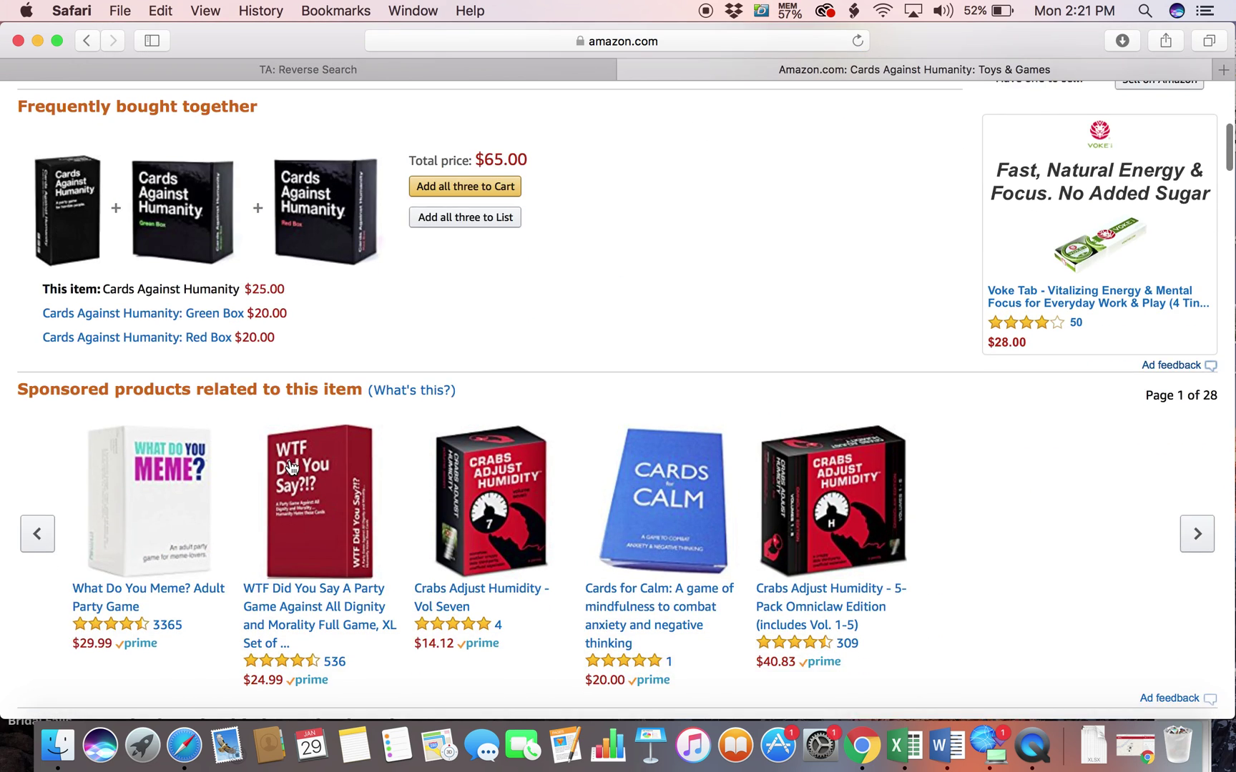
pyautogui.scroll(-3, 289, 464)
pyautogui.scroll(-4, 291, 464)
pyautogui.scroll(-4, 290, 469)
pyautogui.scroll(-3, 287, 469)
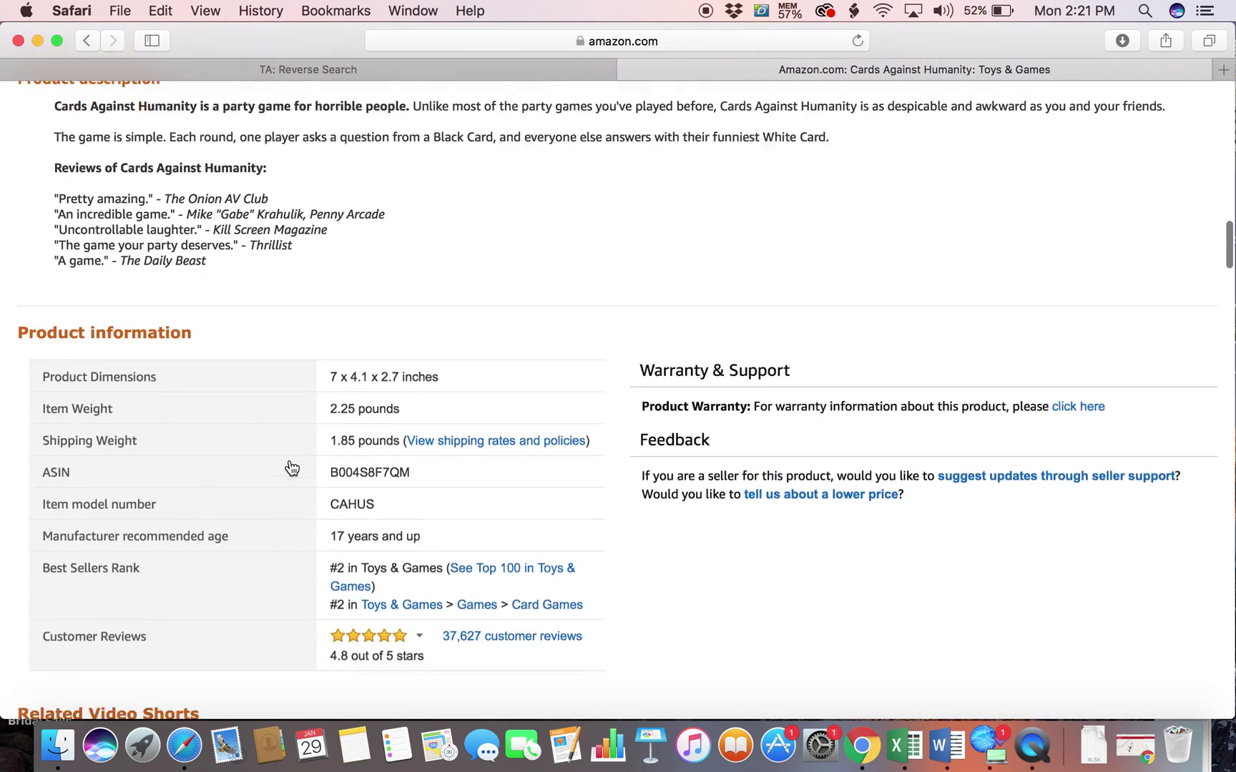
# - Copy ASIN B004S8F7QM and paste it into Tactical Arbitrage's quick search
pyautogui.click(361, 409)
pyautogui.doubleClick(362, 410)
pyautogui.press('super+c')
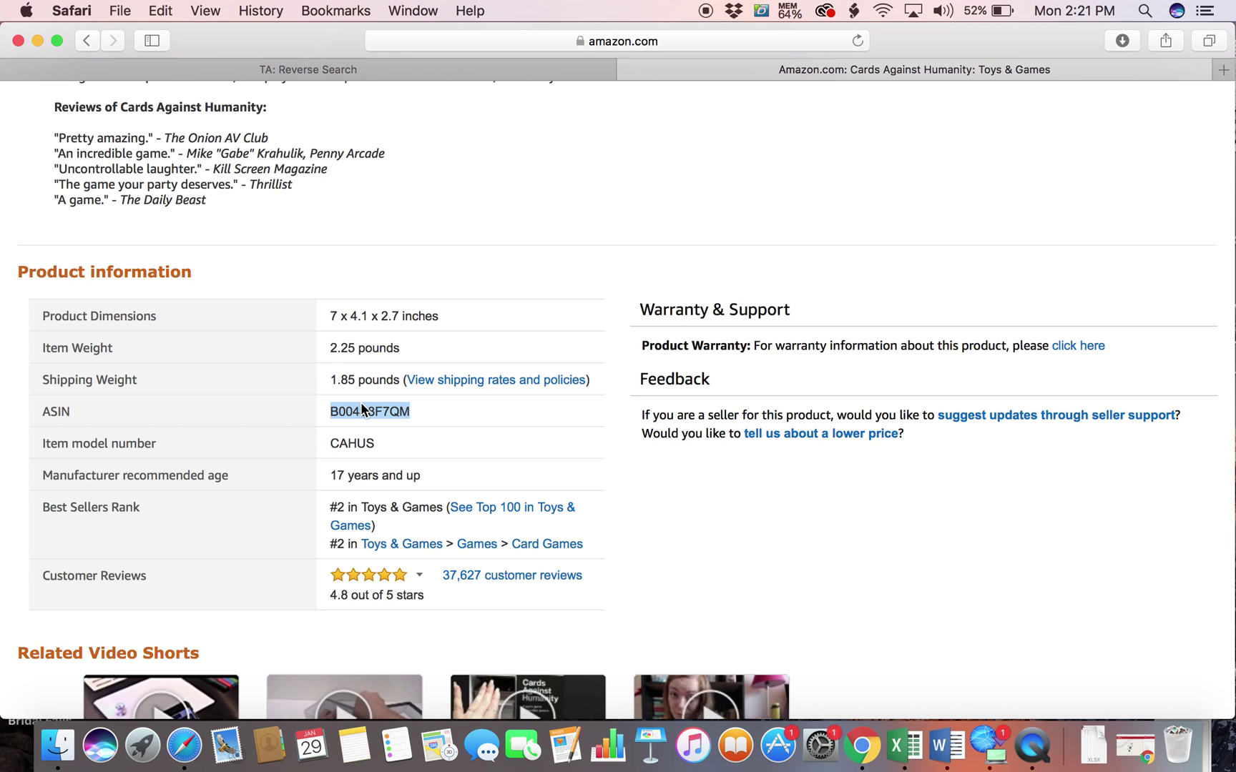
pyautogui.click(288, 67)
pyautogui.press('super+v')
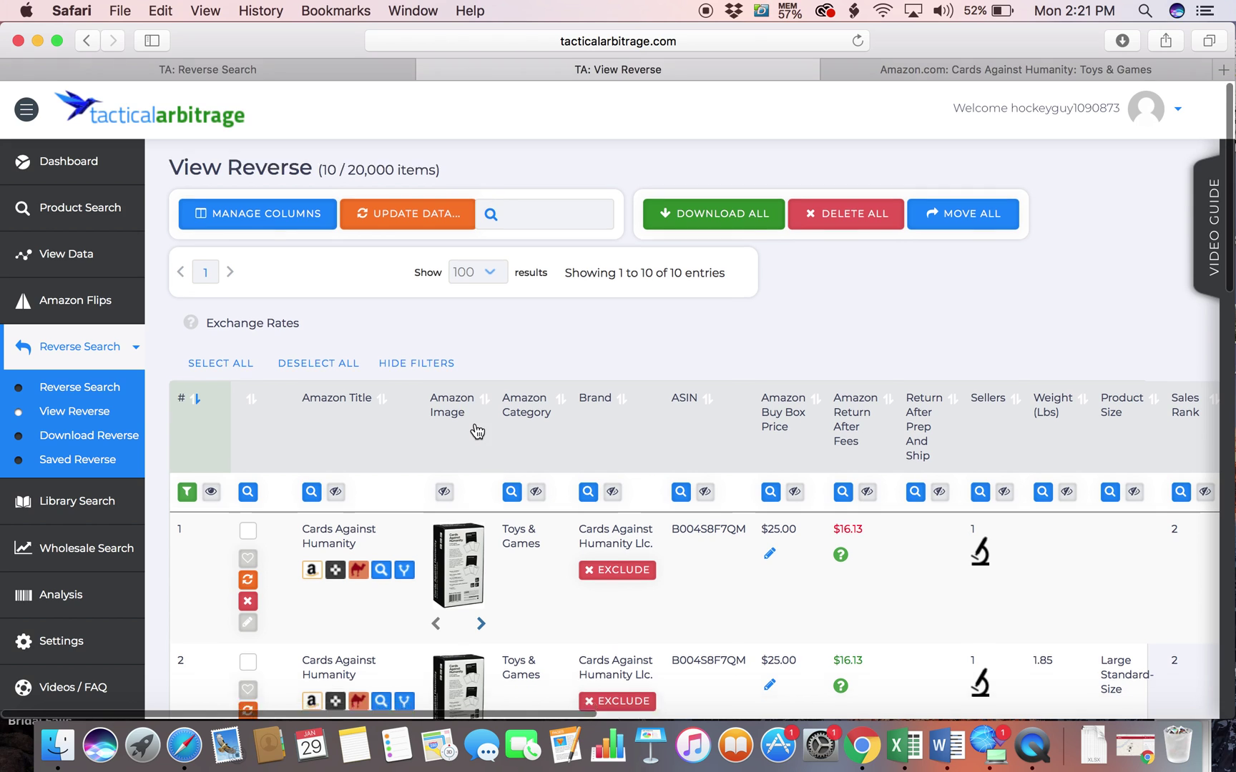
pyautogui.scroll(-5, 474, 432)
pyautogui.scroll(10, 475, 430)
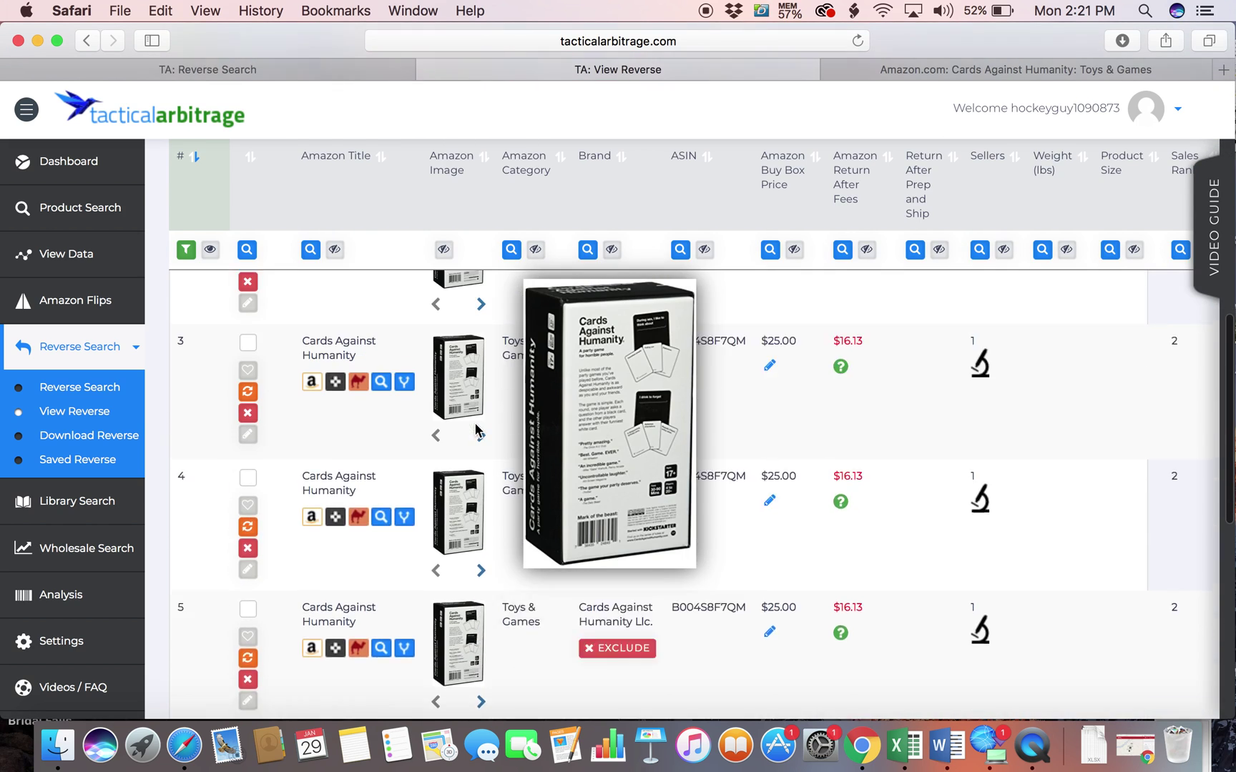
pyautogui.scroll(-2, 813, 431)
pyautogui.scroll(-10, 813, 432)
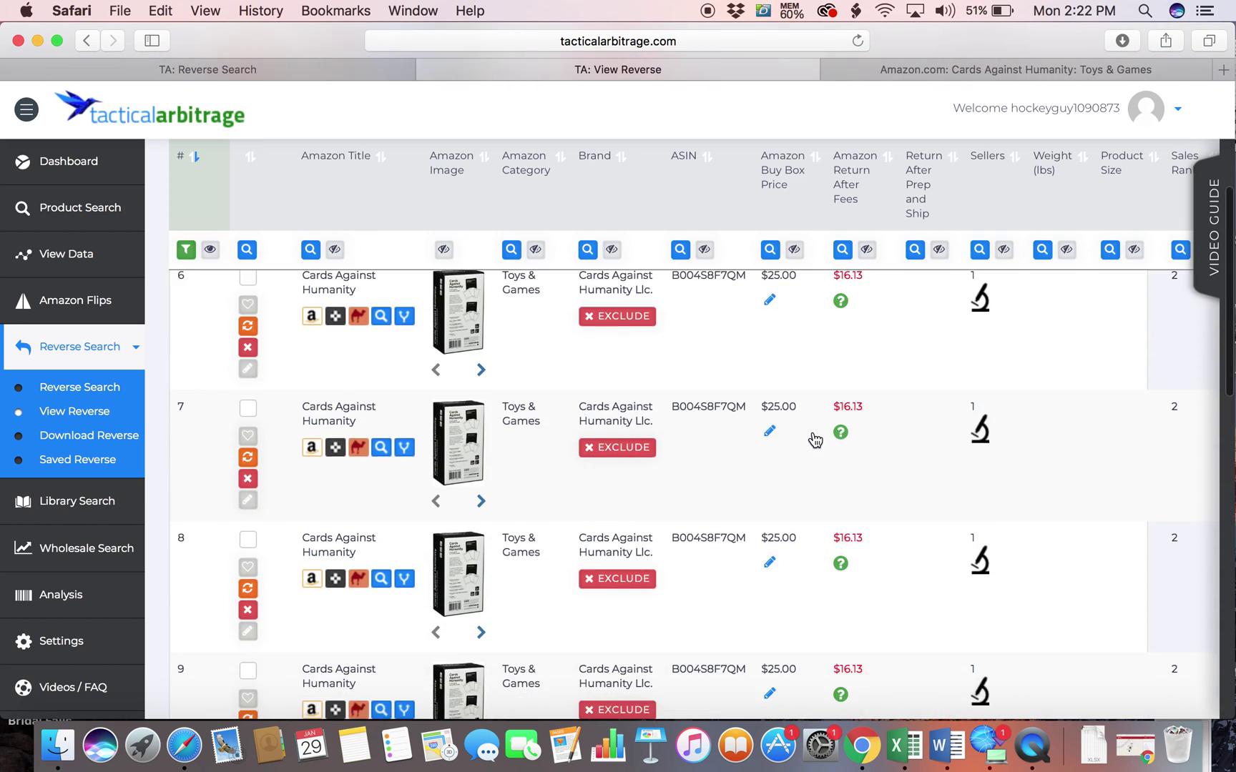
pyautogui.scroll(-4, 830, 439)
pyautogui.hscroll(5, 915, 477)
pyautogui.hscroll(4, 914, 476)
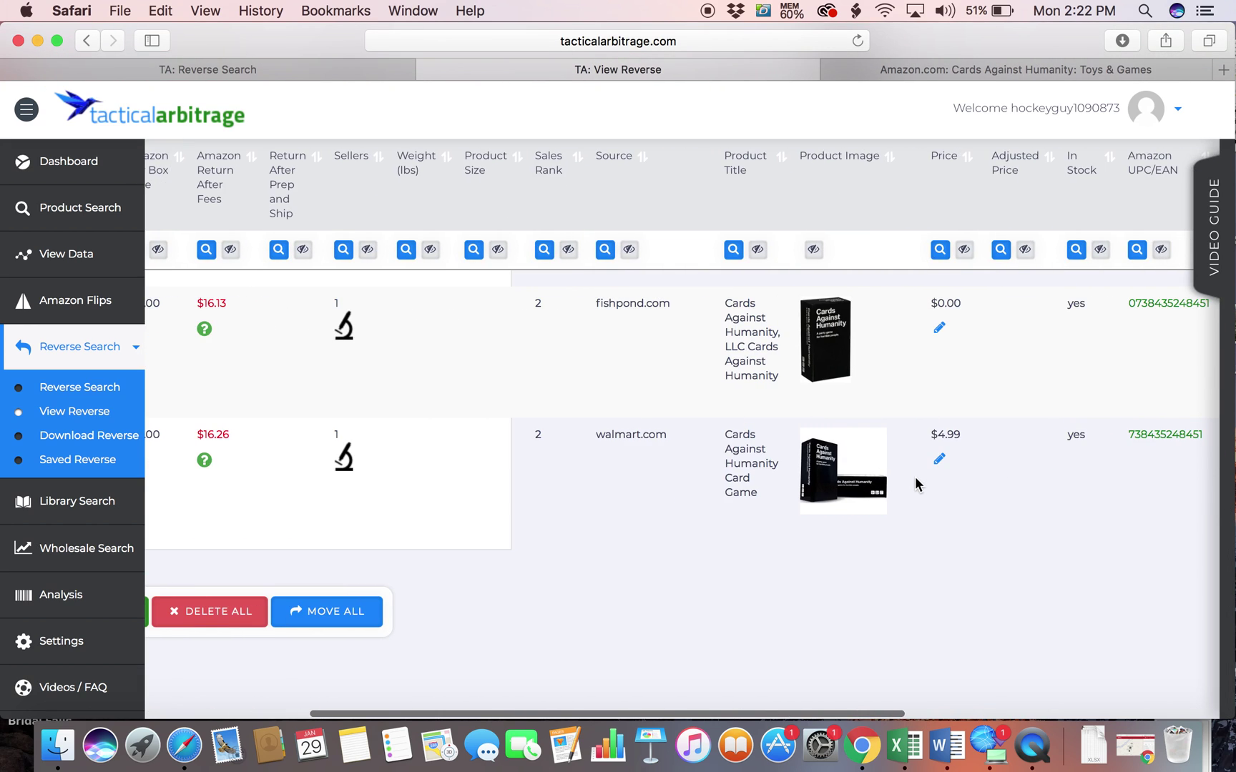
pyautogui.scroll(2, 914, 475)
pyautogui.scroll(2, 914, 476)
pyautogui.scroll(6, 914, 477)
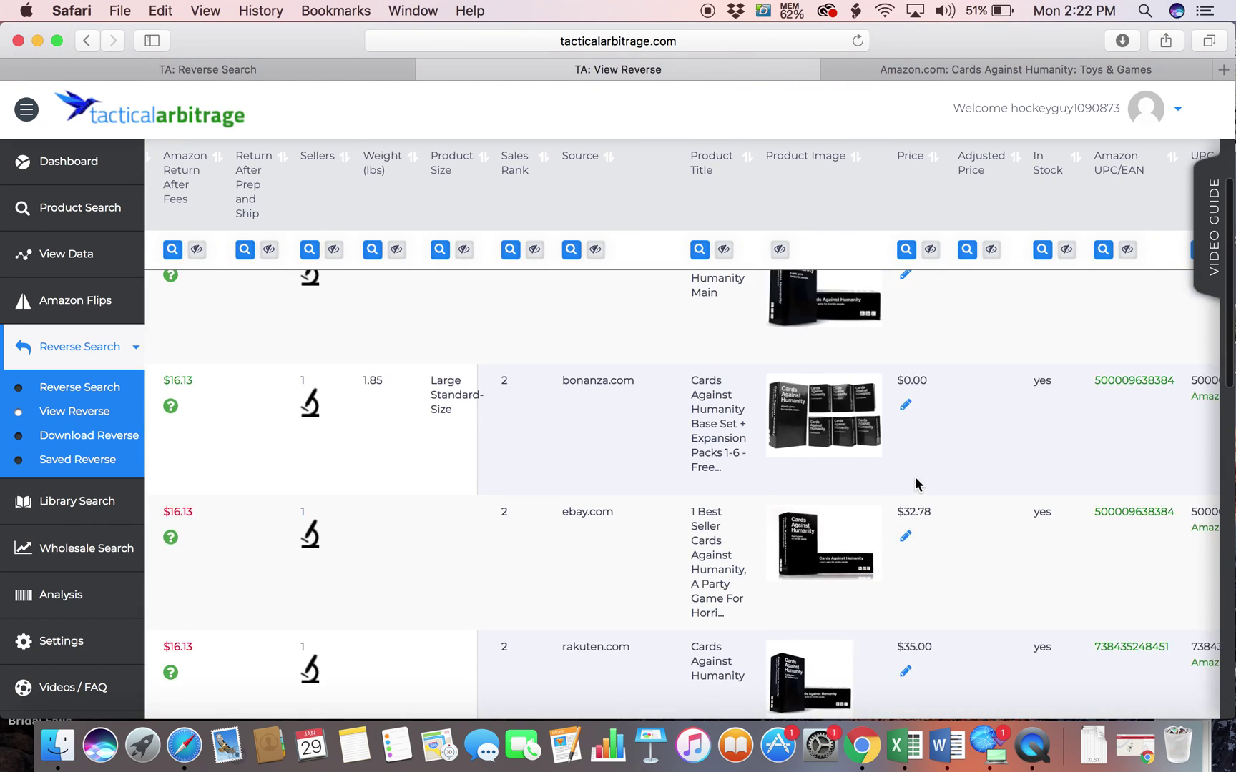
pyautogui.scroll(3, 913, 475)
pyautogui.scroll(-2, 914, 477)
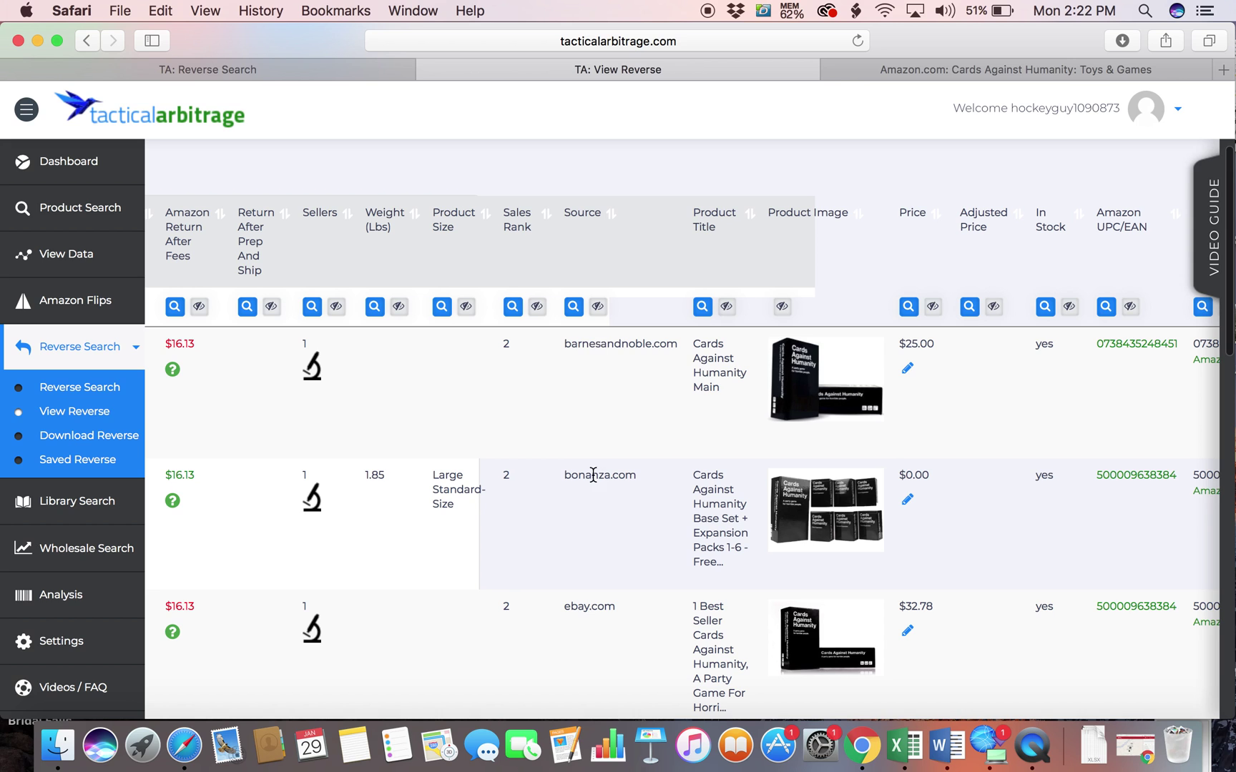
pyautogui.scroll(-3, 596, 551)
pyautogui.scroll(-5, 595, 550)
pyautogui.scroll(-5, 596, 550)
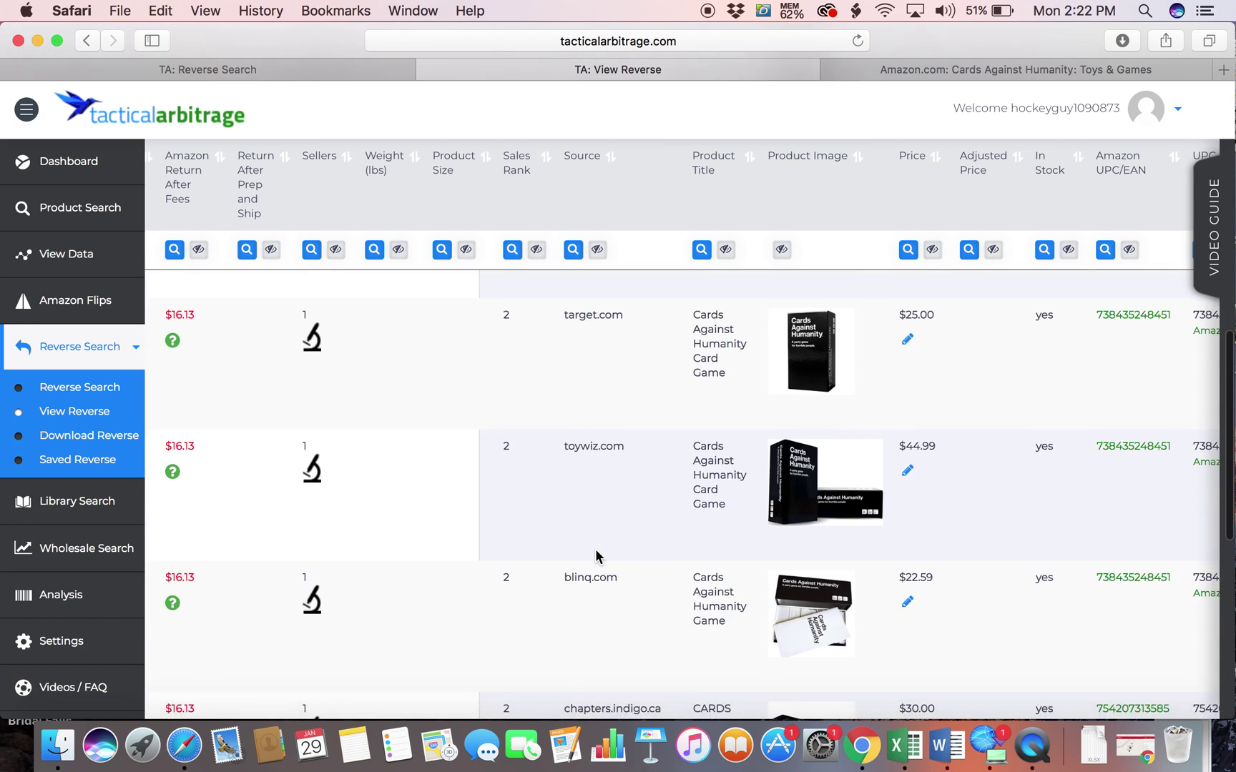
pyautogui.scroll(-5, 596, 550)
pyautogui.scroll(-3, 594, 550)
pyautogui.scroll(-2, 594, 550)
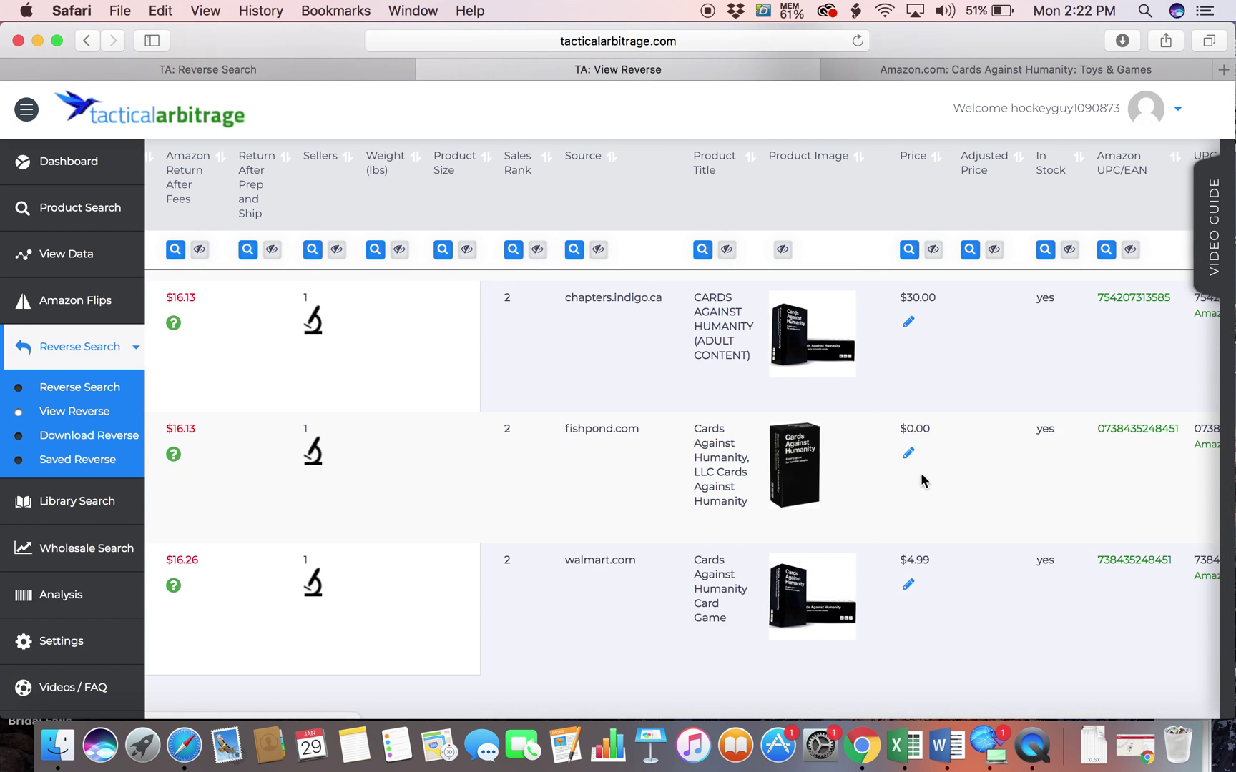
pyautogui.scroll(-3, 922, 463)
pyautogui.hscroll(-1, 923, 431)
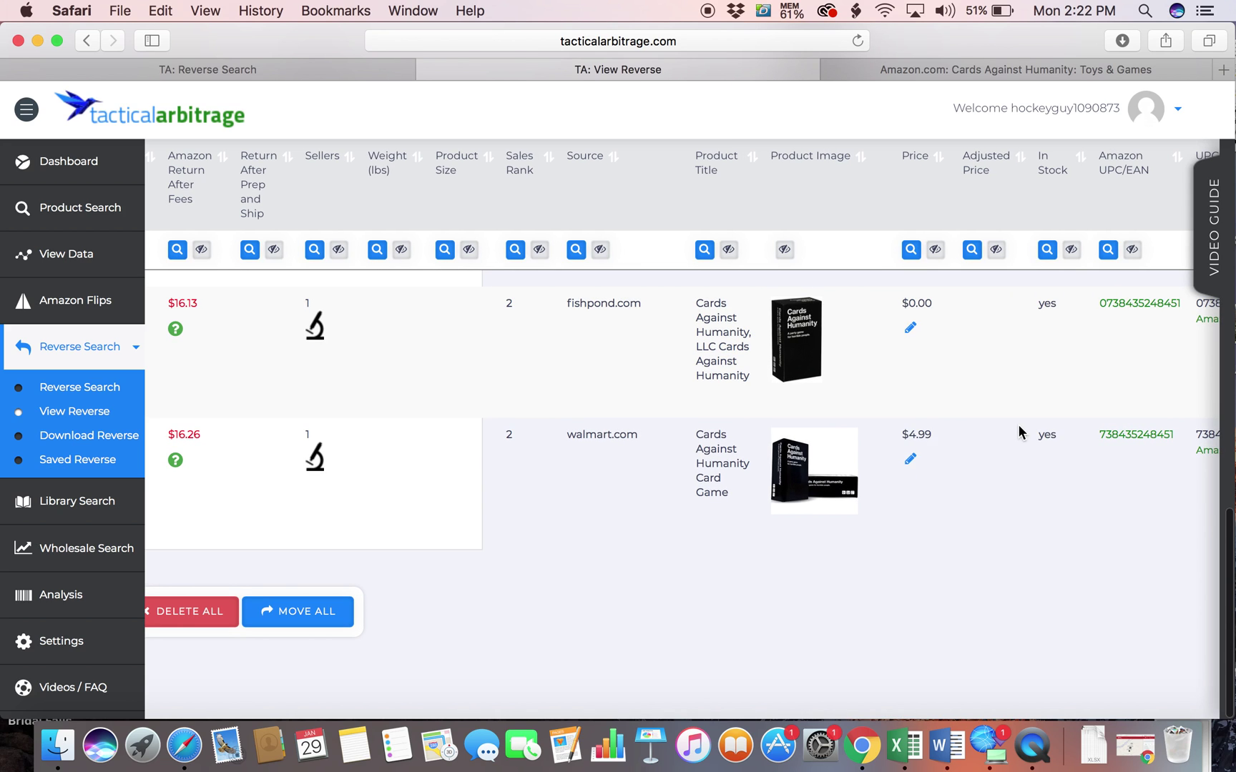
pyautogui.scroll(2, 947, 394)
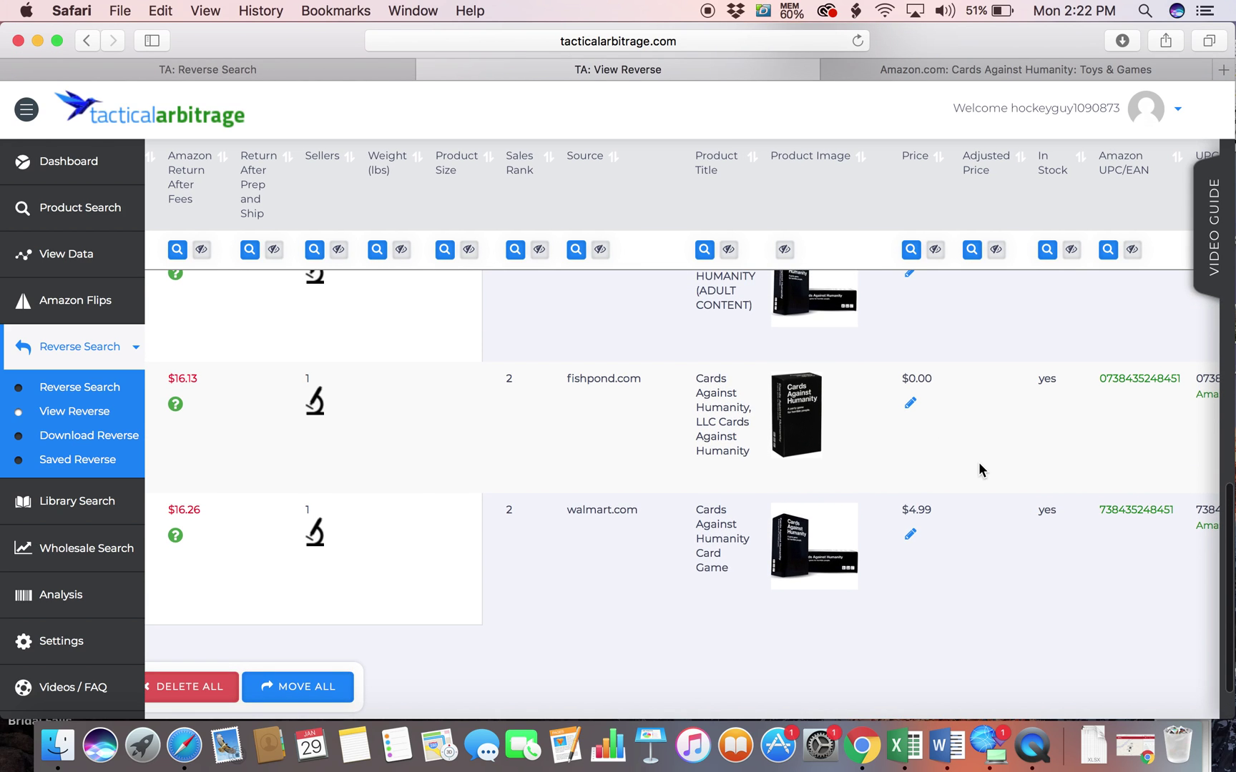
pyautogui.hscroll(2, 978, 462)
# - Open the walmart.com Cards Against Humanity Card Game listing from the View Reverse table
pyautogui.click(661, 541)
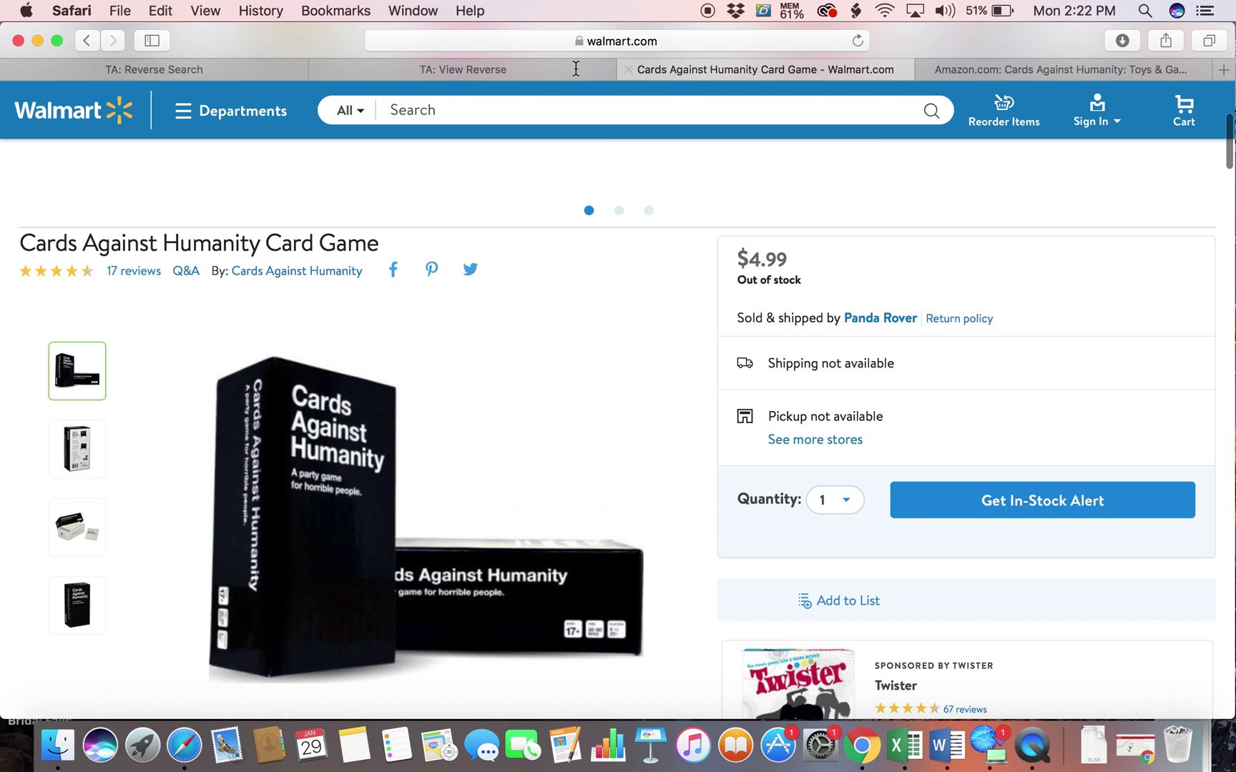
# - Return to the 'TA: View Reverse' results after viewing the $4.99 out-of-stock Walmart page
pyautogui.click(543, 73)
pyautogui.hscroll(10, 1024, 451)
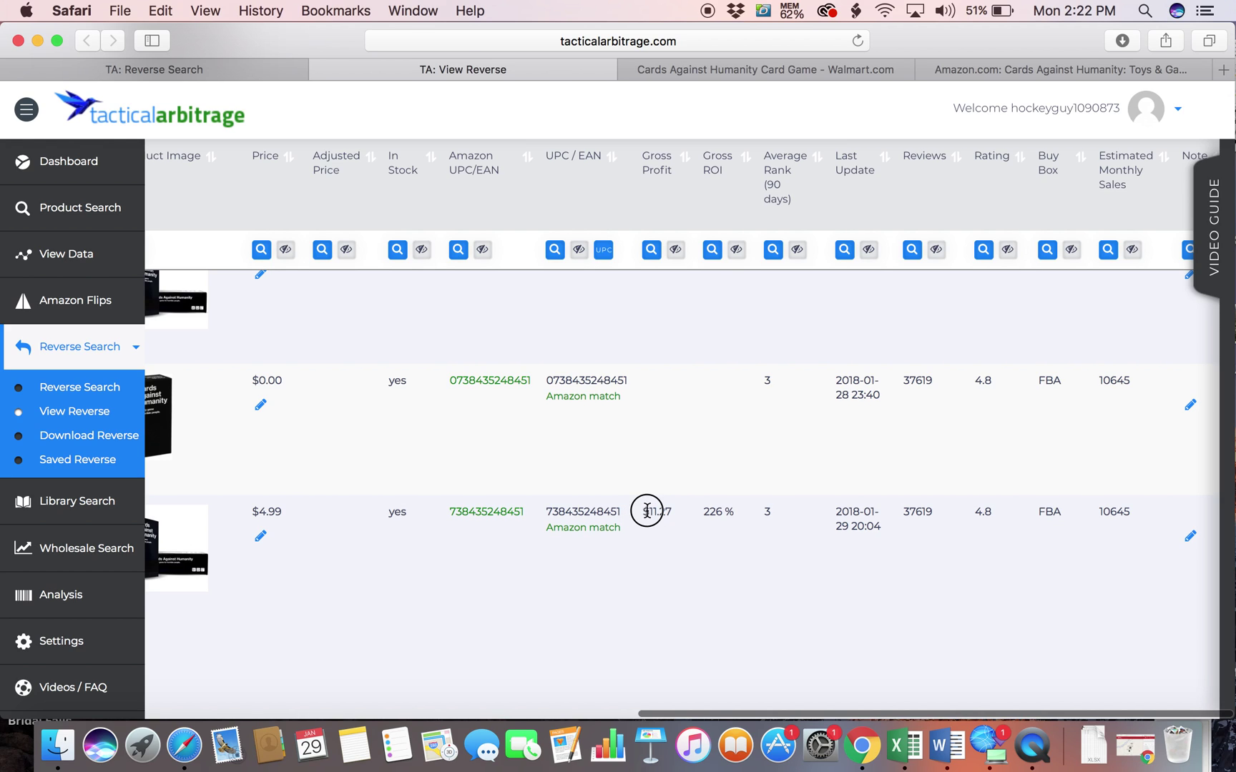
pyautogui.moveTo(649, 512); pyautogui.dragTo(676, 513)
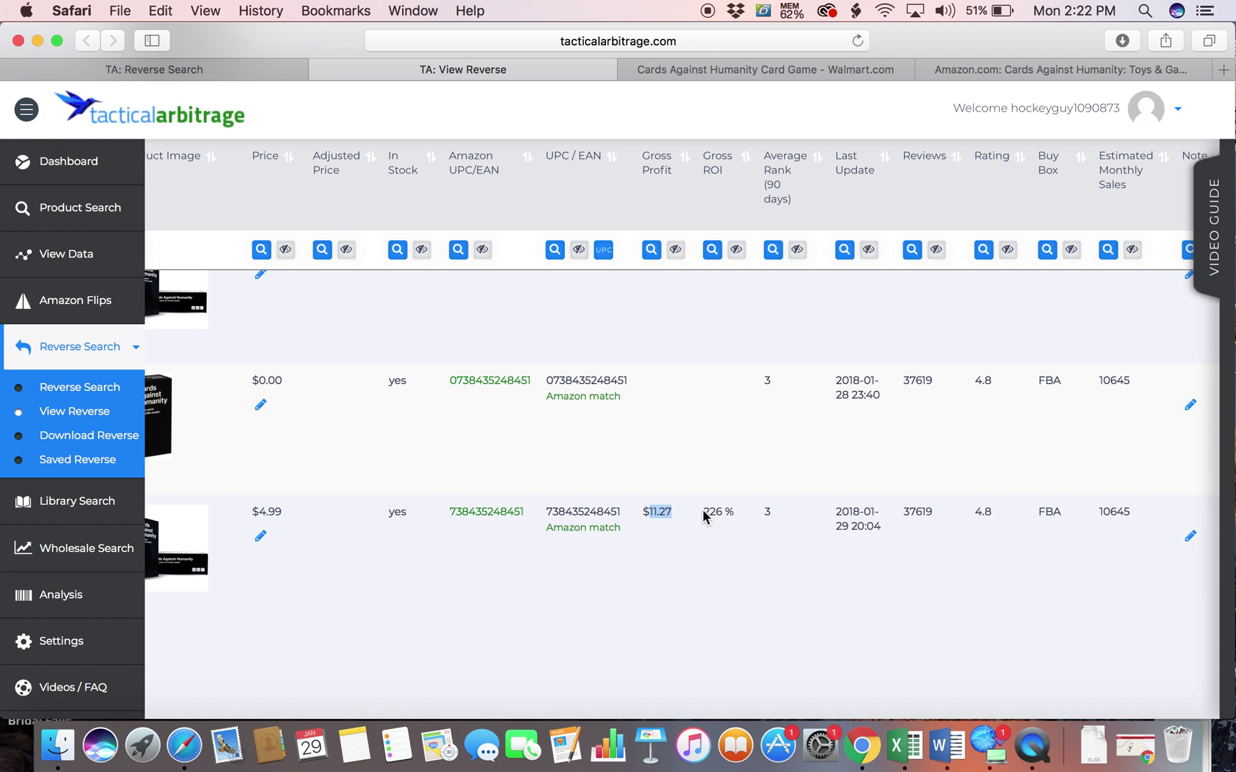
pyautogui.click(709, 529)
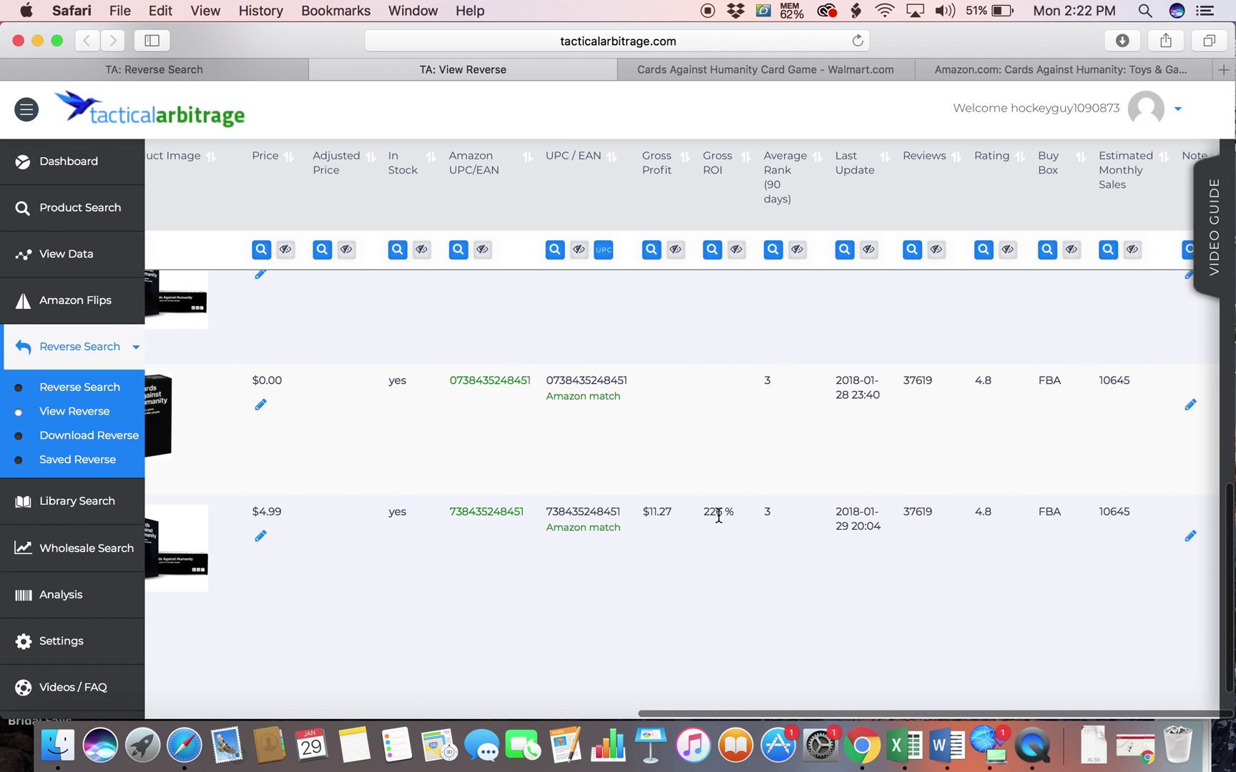
pyautogui.hscroll(-10, 710, 526)
pyautogui.hscroll(10, 719, 516)
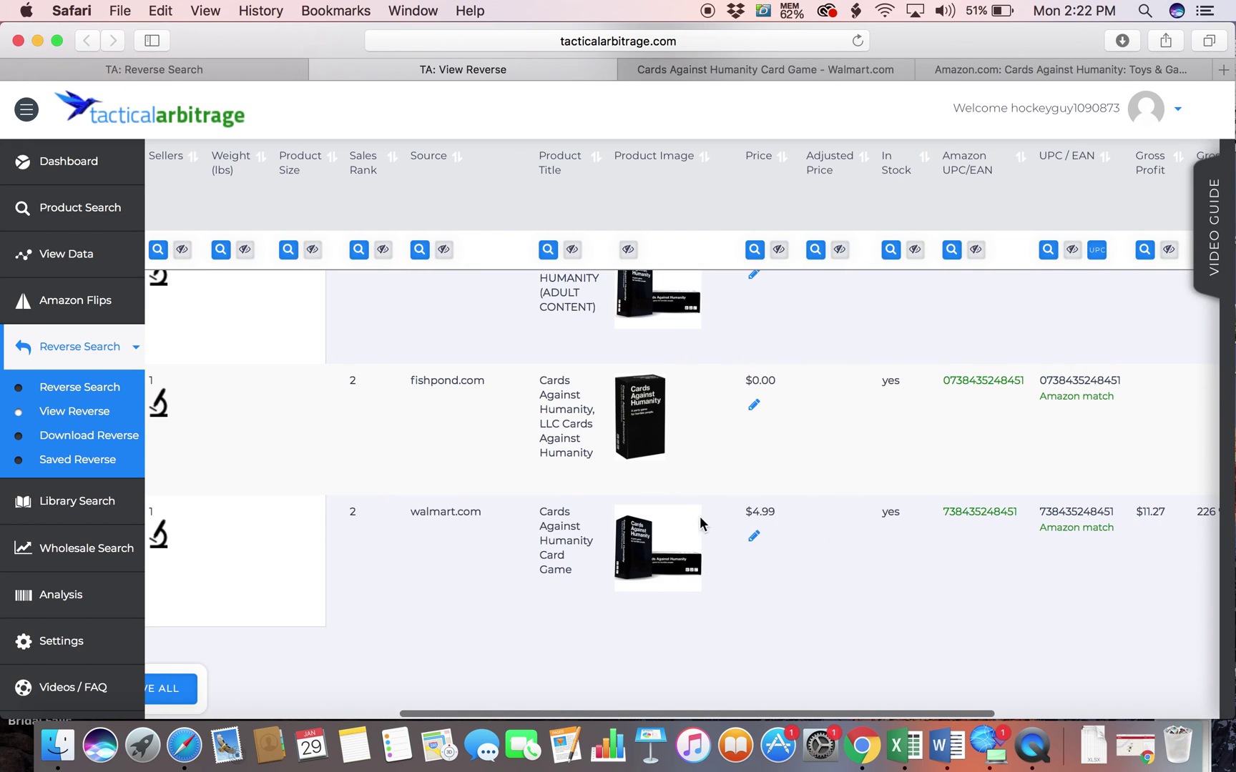
pyautogui.scroll(3, 904, 604)
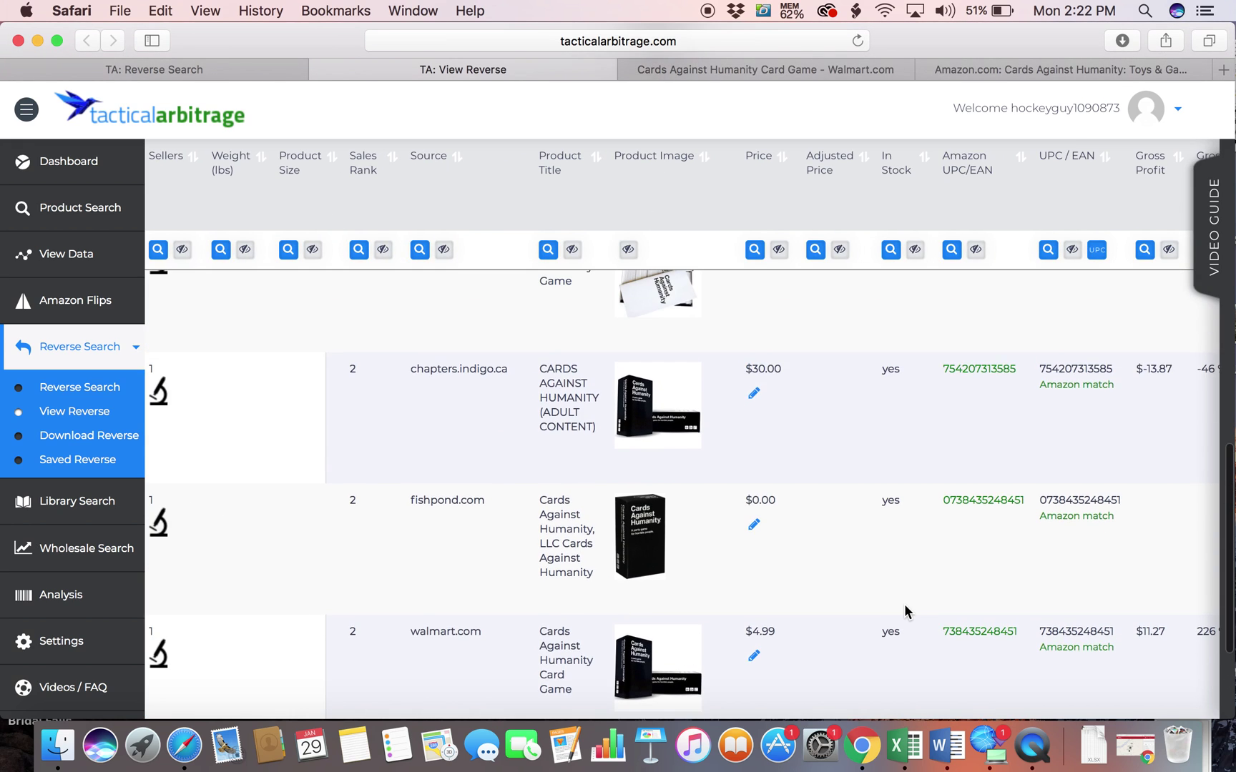
pyautogui.scroll(4, 903, 604)
pyautogui.scroll(5, 904, 603)
pyautogui.scroll(5, 903, 604)
pyautogui.scroll(5, 903, 604)
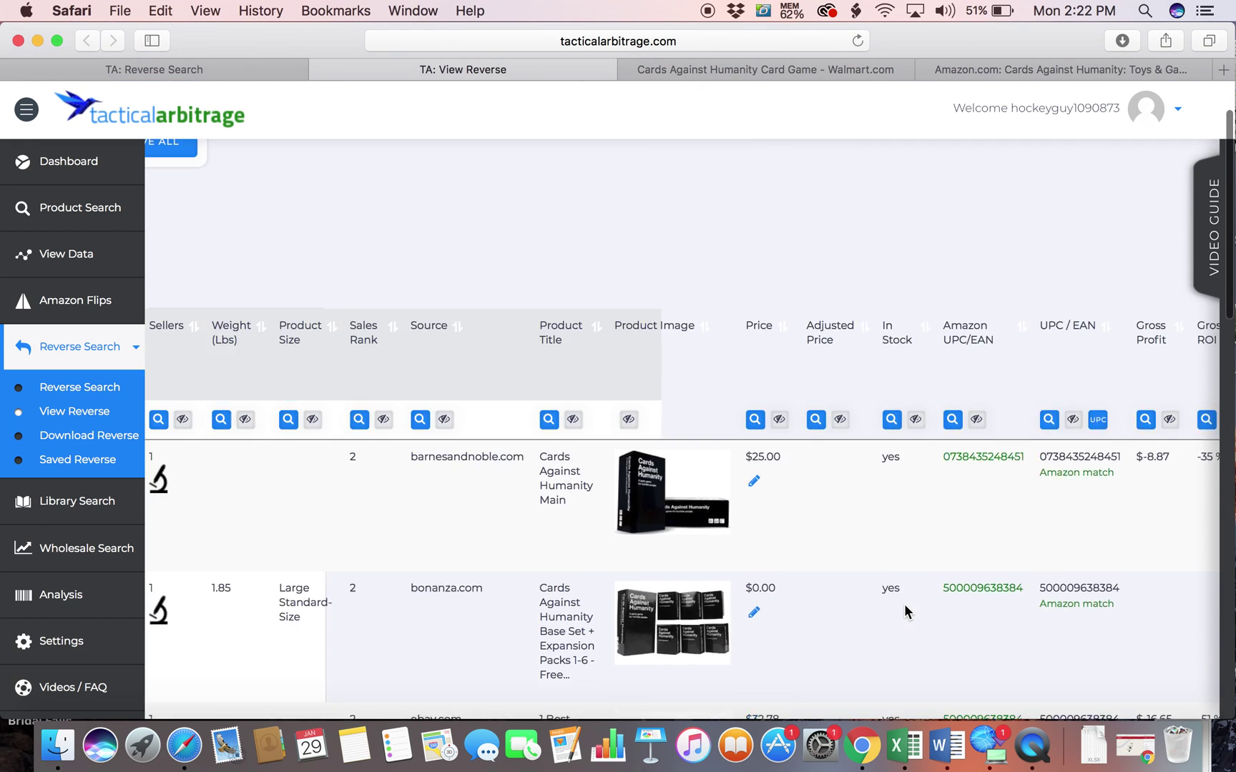
pyautogui.hscroll(-10, 904, 602)
pyautogui.hscroll(-5, 904, 603)
pyautogui.scroll(-5, 903, 603)
pyautogui.scroll(-5, 904, 603)
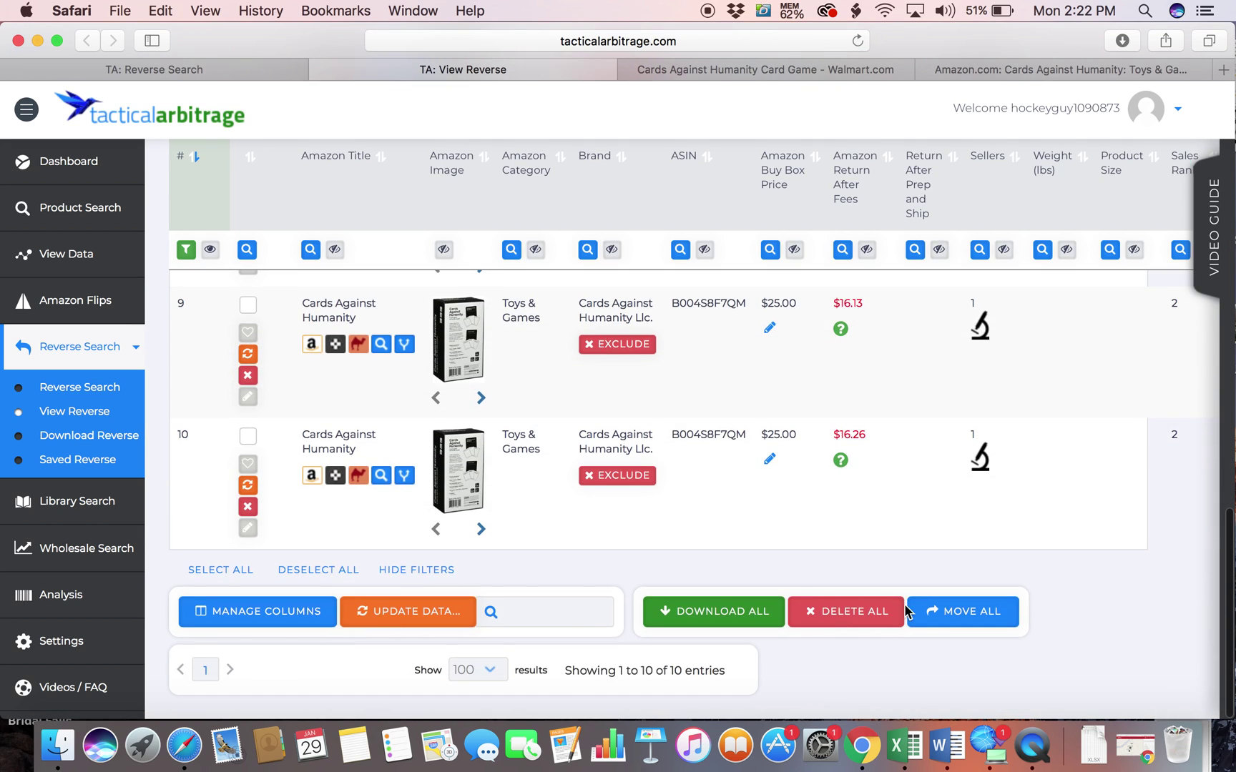
pyautogui.hscroll(2, 929, 593)
pyautogui.hscroll(5, 930, 593)
pyautogui.scroll(1, 929, 593)
pyautogui.scroll(4, 929, 592)
pyautogui.scroll(2, 928, 594)
pyautogui.scroll(2, 929, 592)
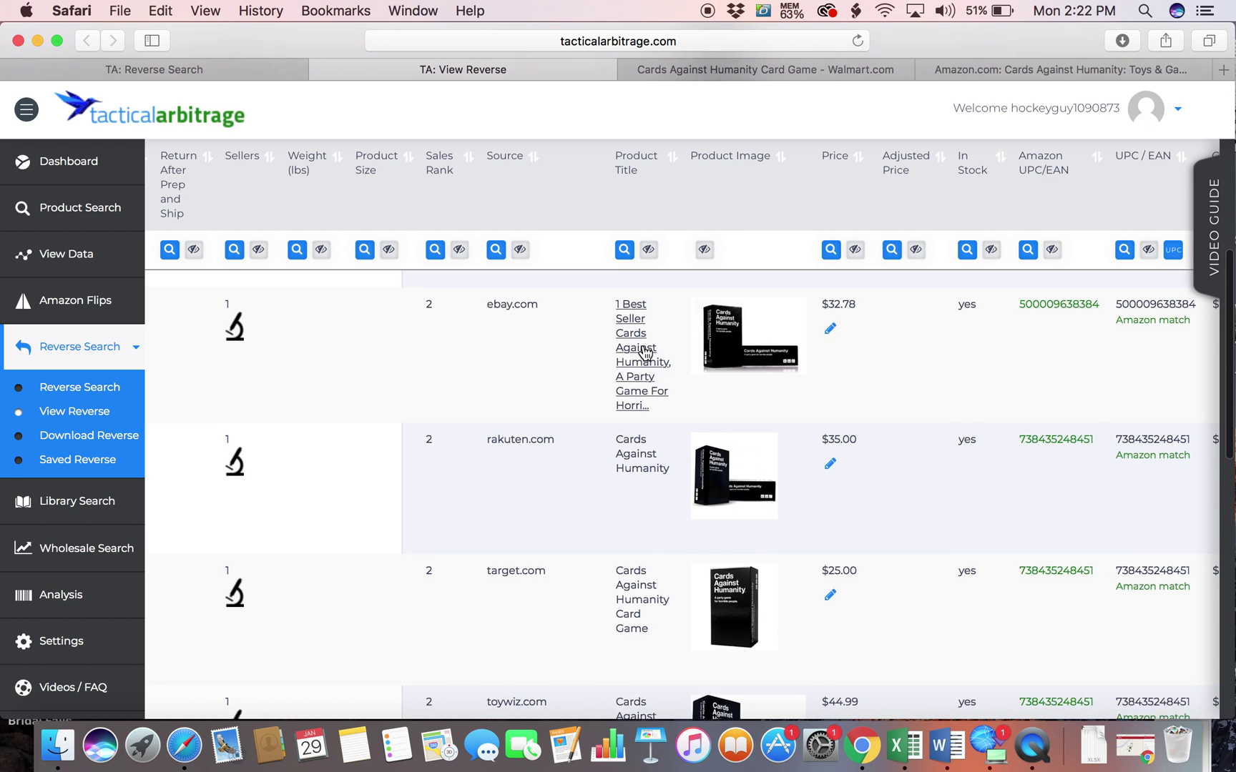
pyautogui.scroll(2, 521, 385)
pyautogui.scroll(-10, 520, 385)
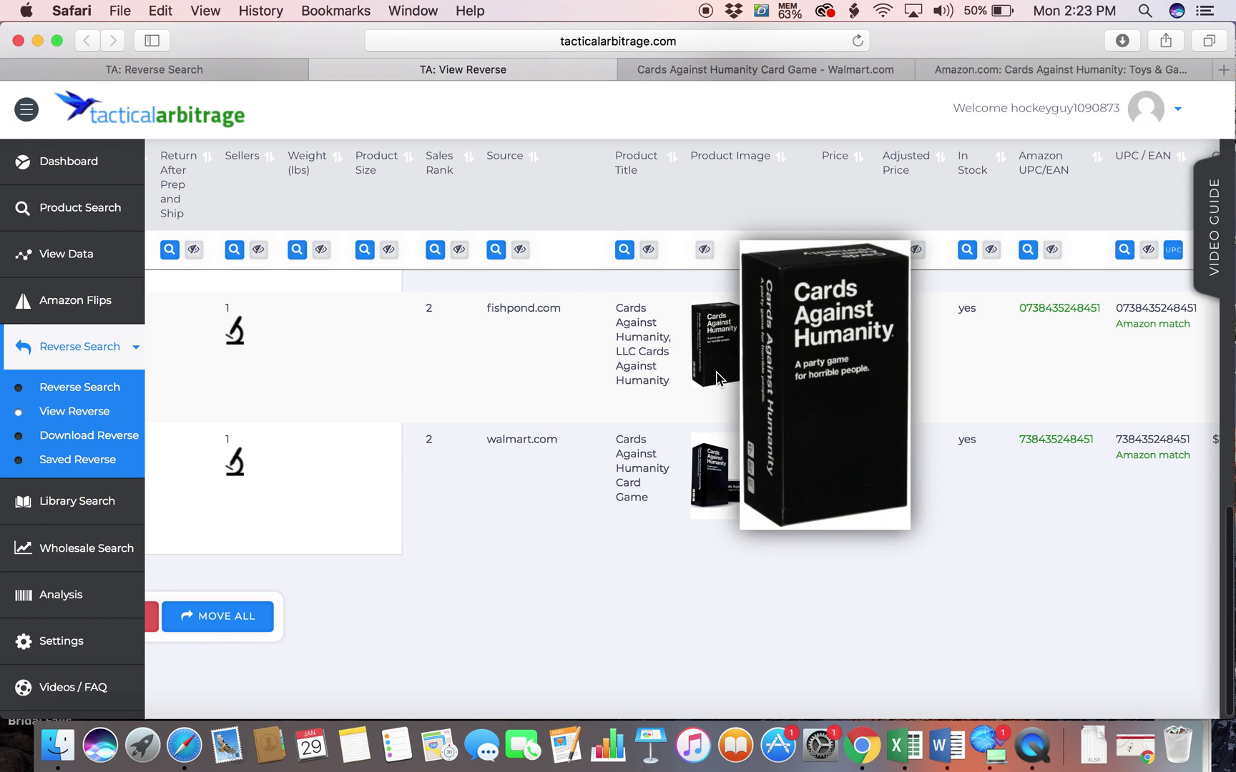
pyautogui.scroll(2, 1028, 398)
pyautogui.hscroll(3, 1027, 399)
pyautogui.hscroll(2, 968, 403)
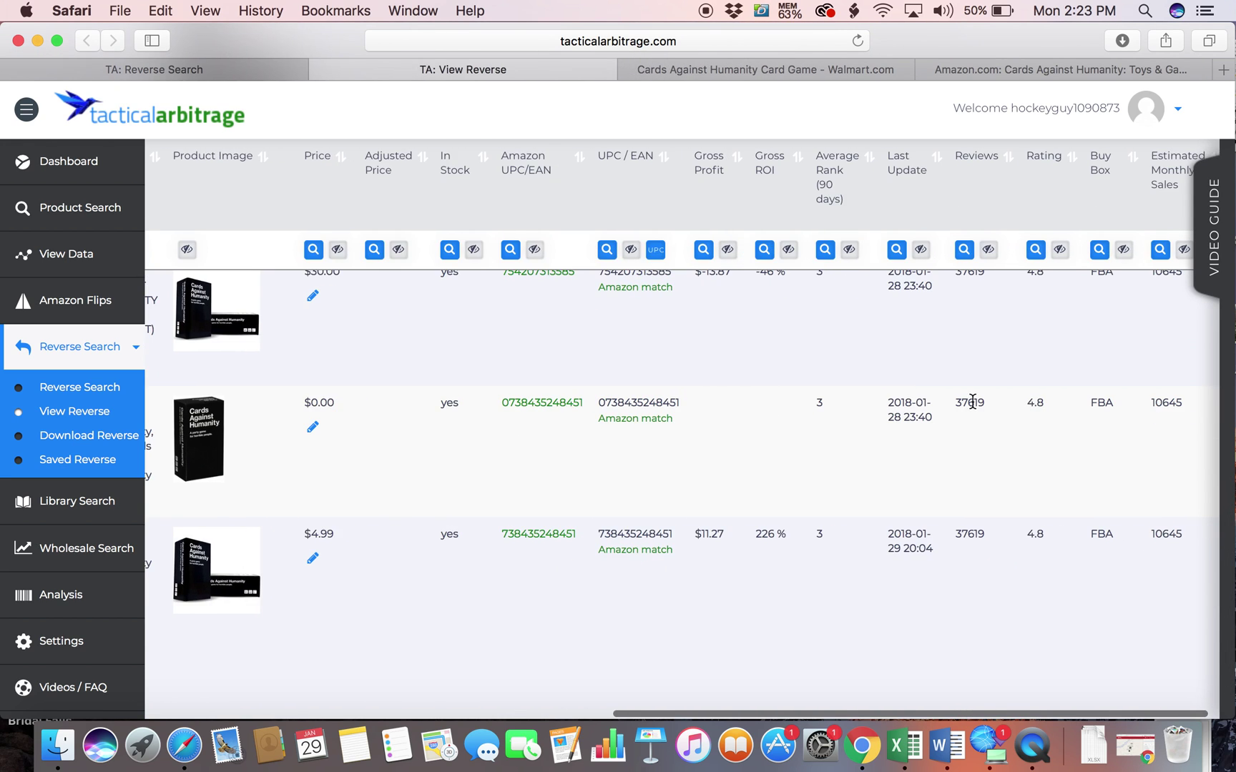
pyautogui.scroll(1, 931, 407)
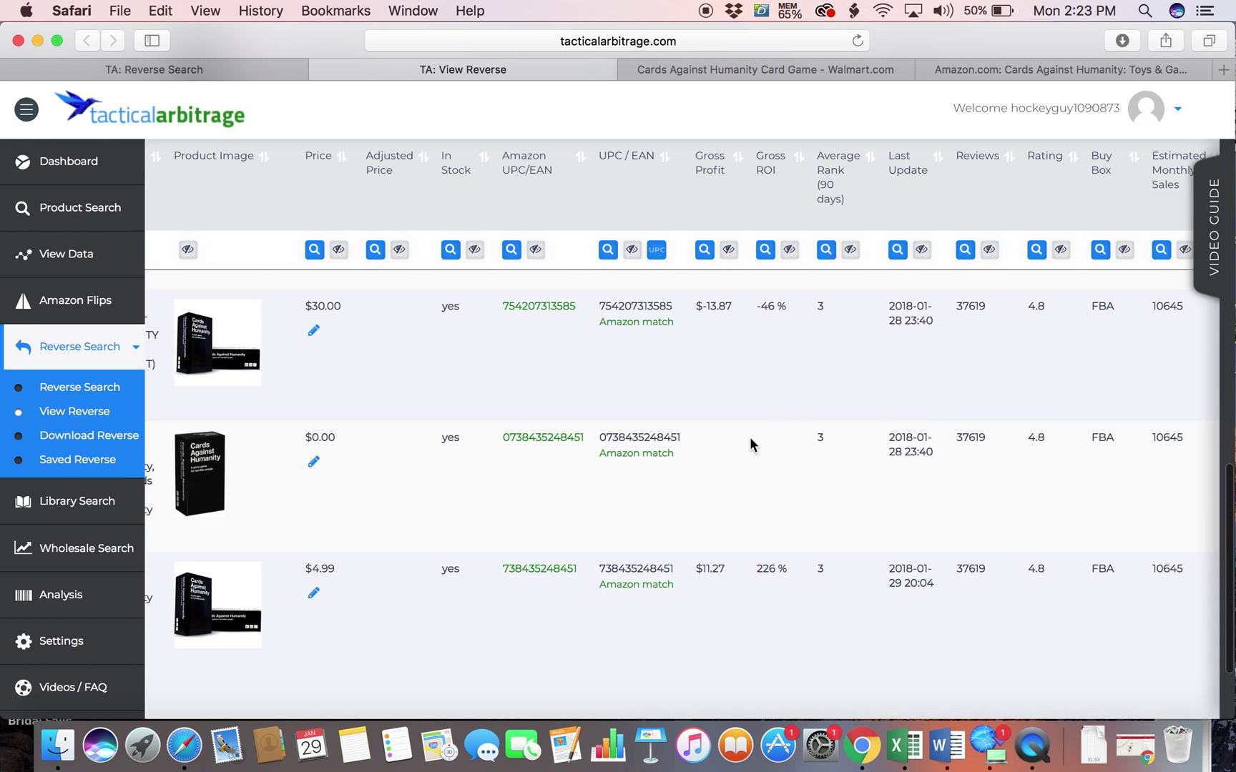
pyautogui.scroll(1, 725, 368)
pyautogui.scroll(2, 726, 368)
pyautogui.scroll(2, 725, 370)
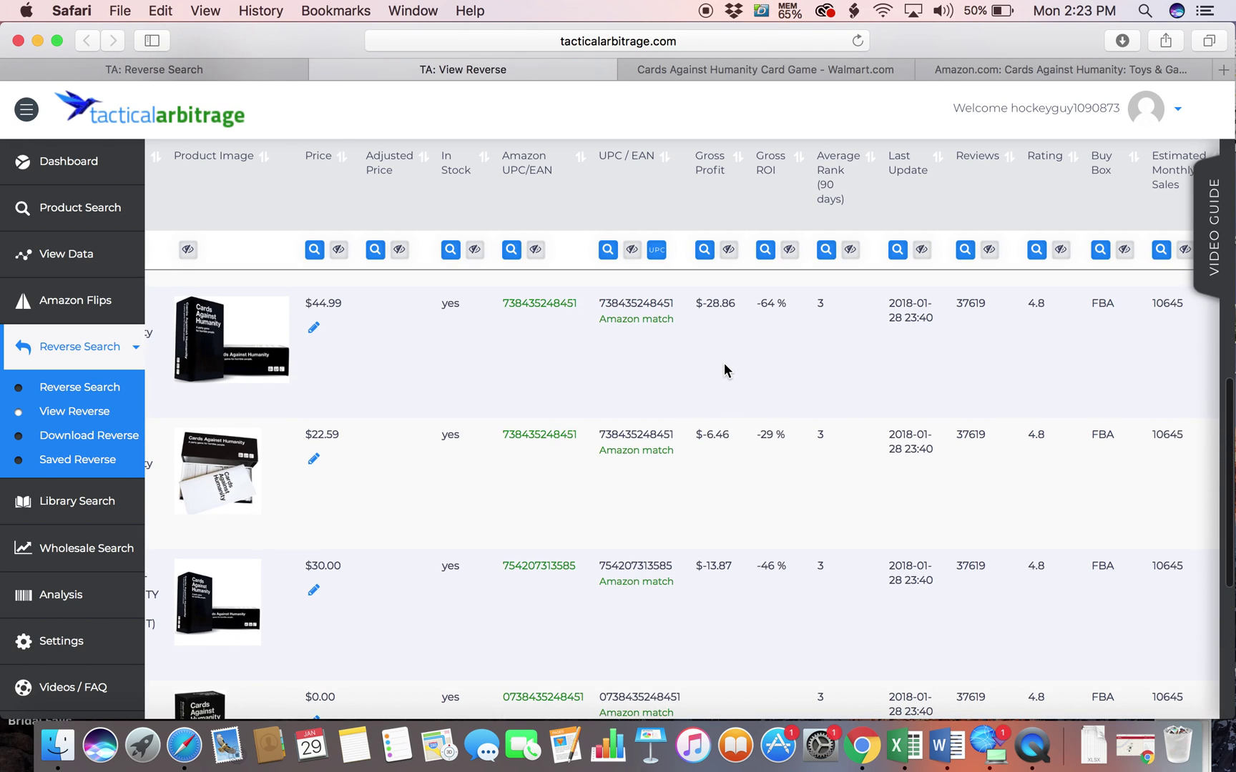
pyautogui.scroll(1, 723, 371)
pyautogui.scroll(2, 723, 367)
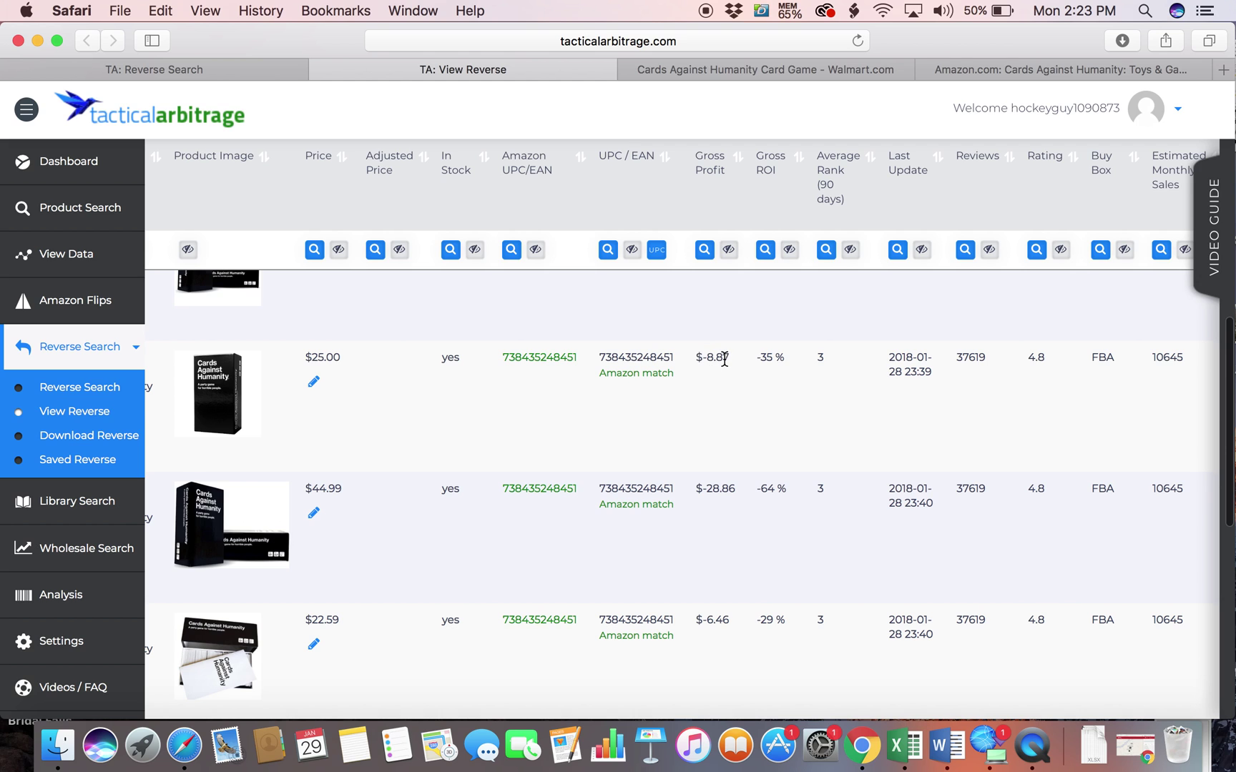
pyautogui.scroll(2, 724, 359)
pyautogui.scroll(1, 725, 366)
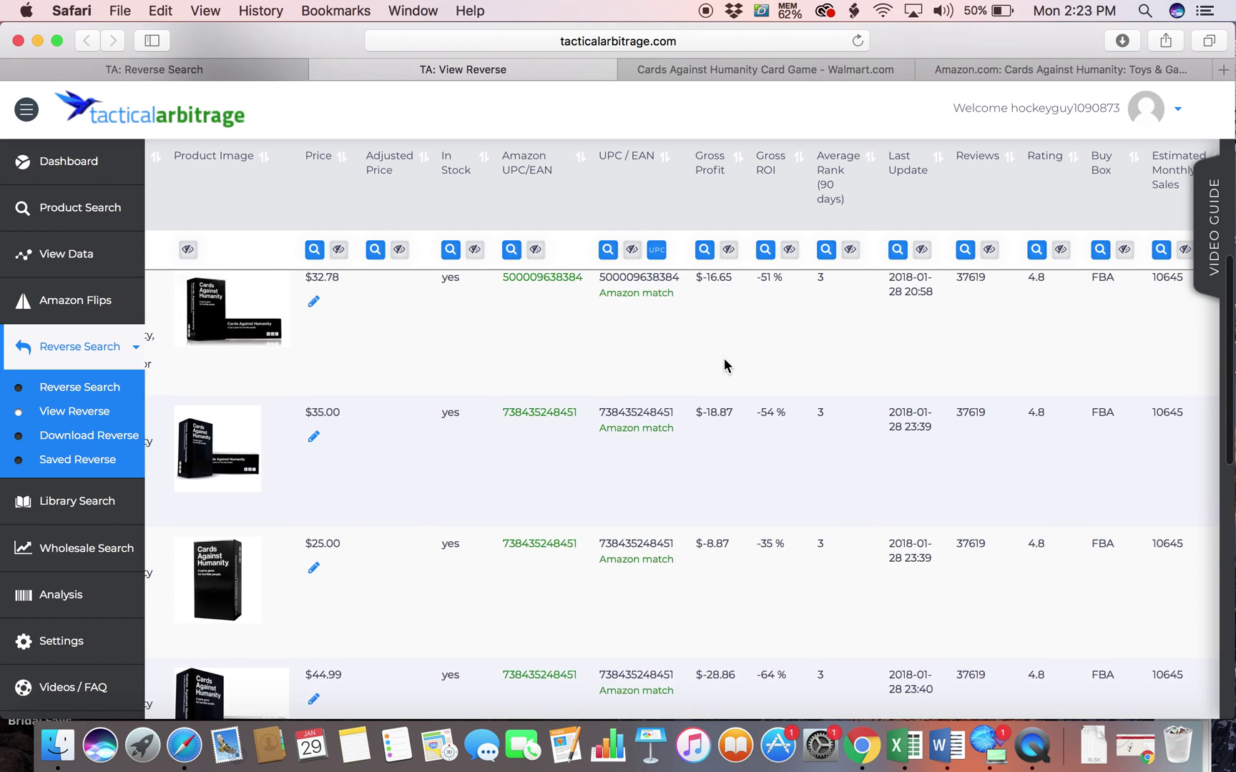
pyautogui.scroll(1, 724, 366)
pyautogui.scroll(1, 724, 366)
pyautogui.scroll(1, 725, 366)
pyautogui.scroll(1, 724, 366)
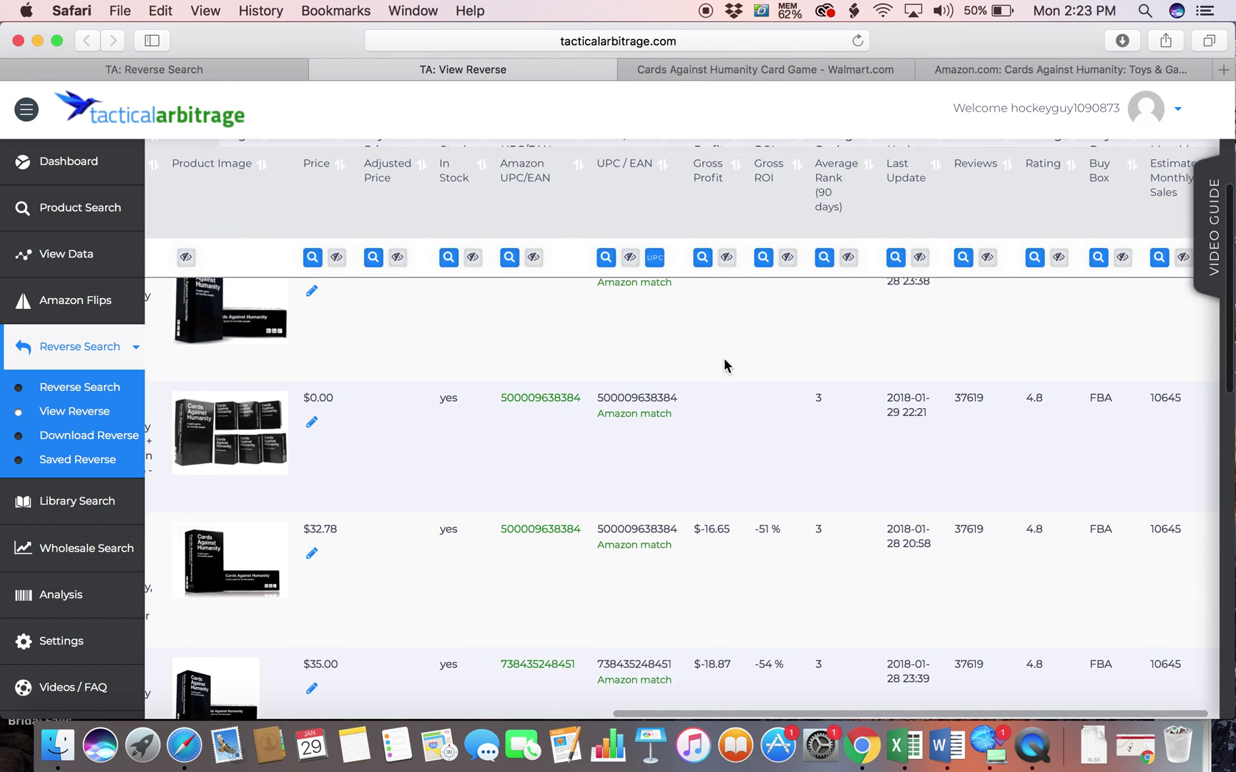
pyautogui.scroll(1, 724, 365)
pyautogui.hscroll(-5, 725, 365)
pyautogui.hscroll(-1, 724, 365)
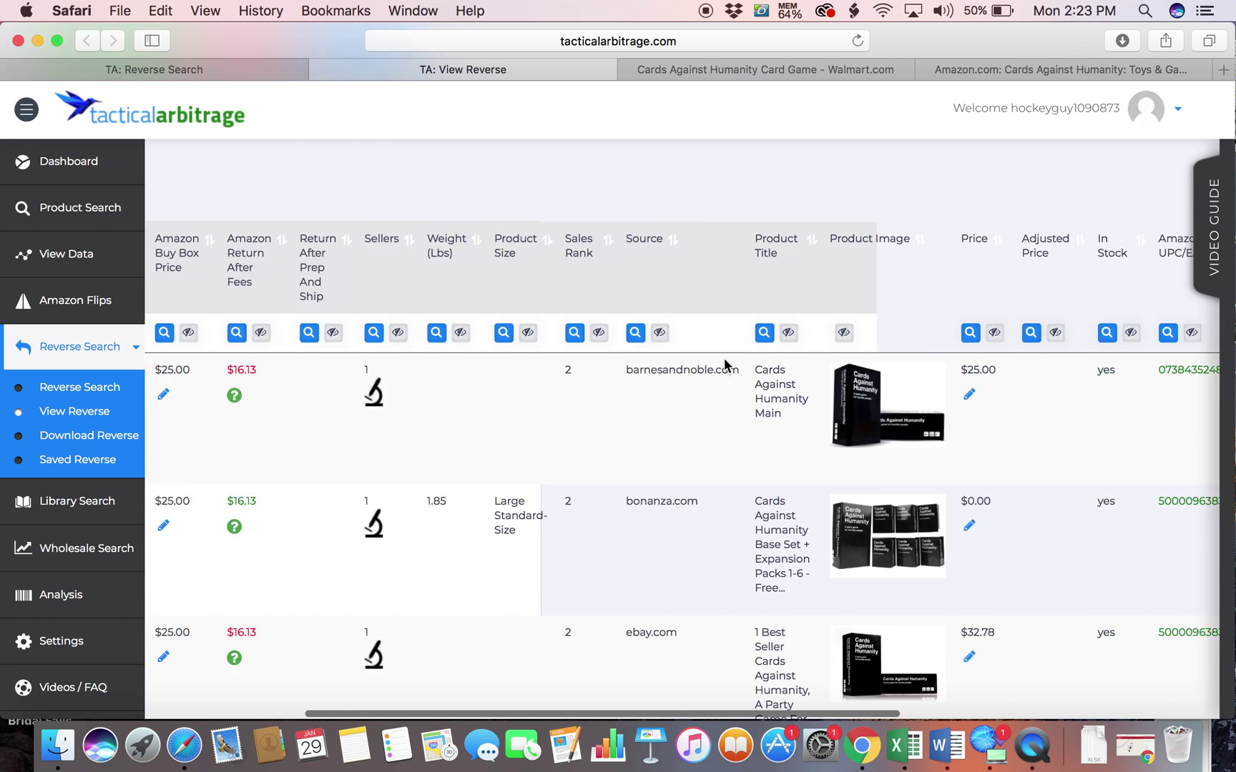
pyautogui.hscroll(-5, 725, 365)
pyautogui.hscroll(-2, 724, 365)
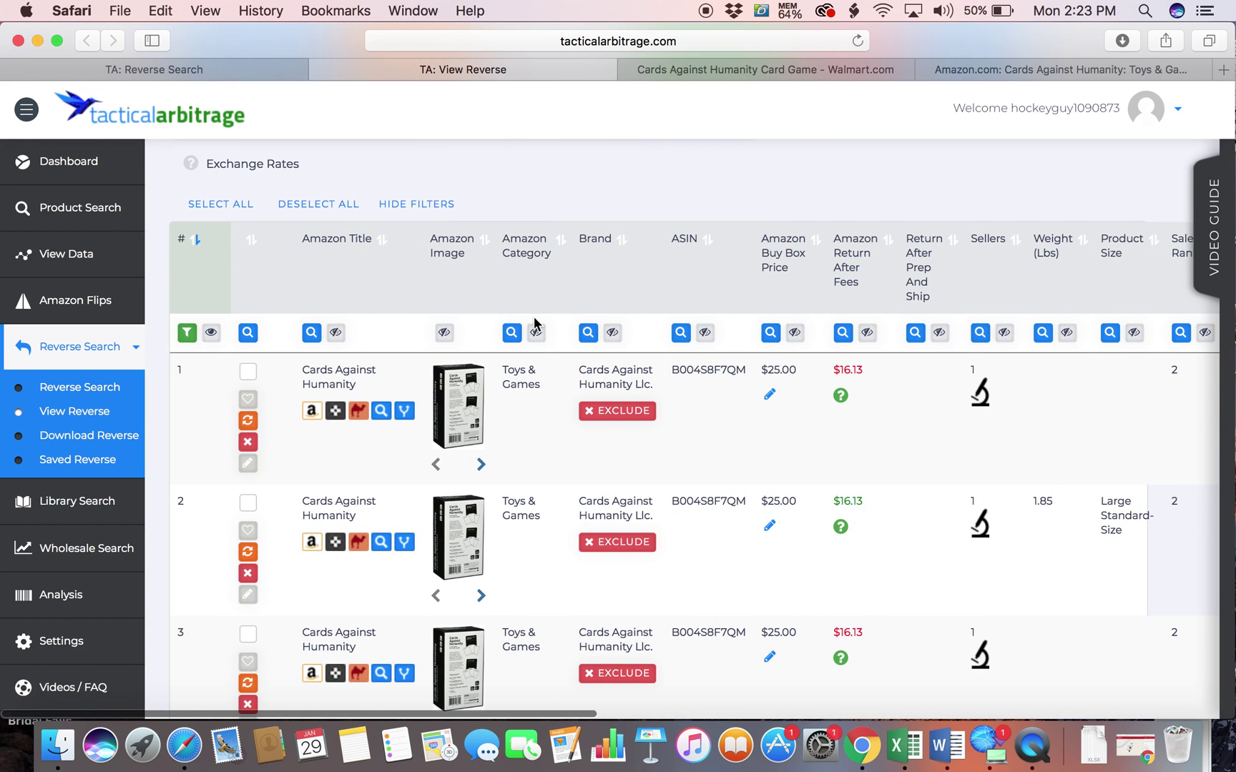